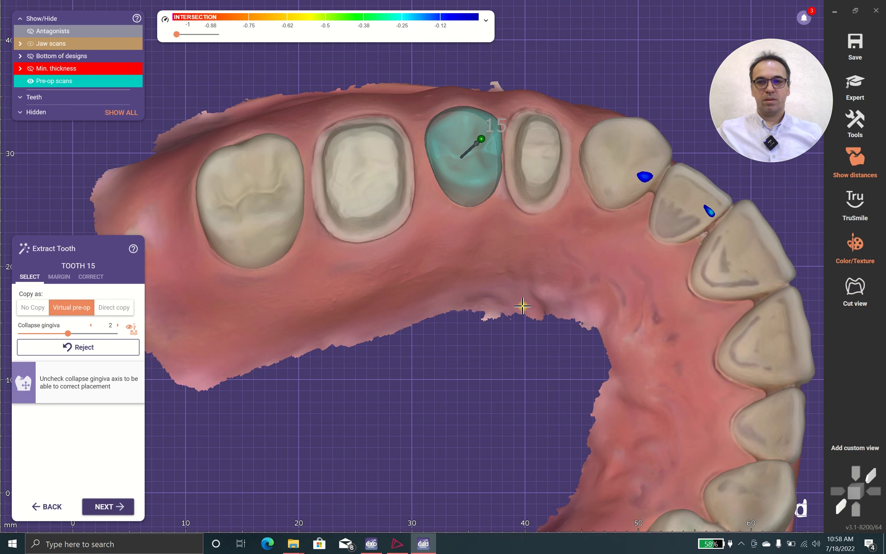
Step: Raise the collapse gingiva value of tooth 15's virtual pre-op copy to 4
{"action": "right_click_drag", "start_coordinate": [420, 311], "coordinate": [422, 312]}
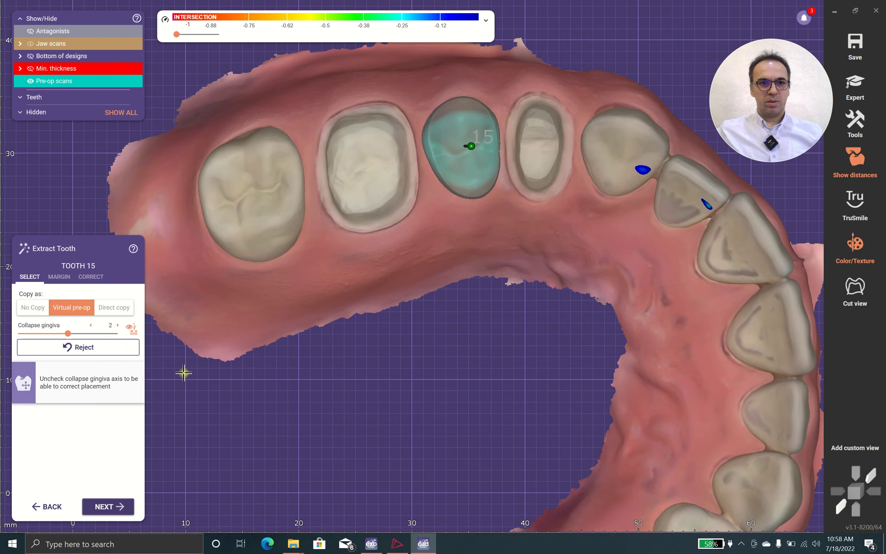
{"action": "scroll", "coordinate": [407, 150], "scroll_direction": "up", "scroll_amount": 4}
{"action": "right_click_drag", "start_coordinate": [408, 151], "coordinate": [423, 205]}
{"action": "scroll", "coordinate": [489, 225], "scroll_direction": "up", "scroll_amount": 5}
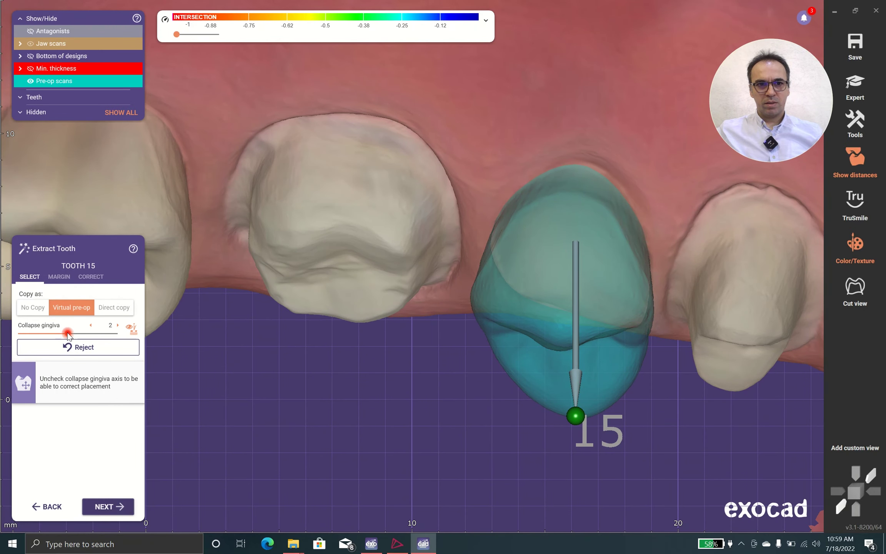
{"action": "left_click_drag", "start_coordinate": [68, 335], "coordinate": [120, 334]}
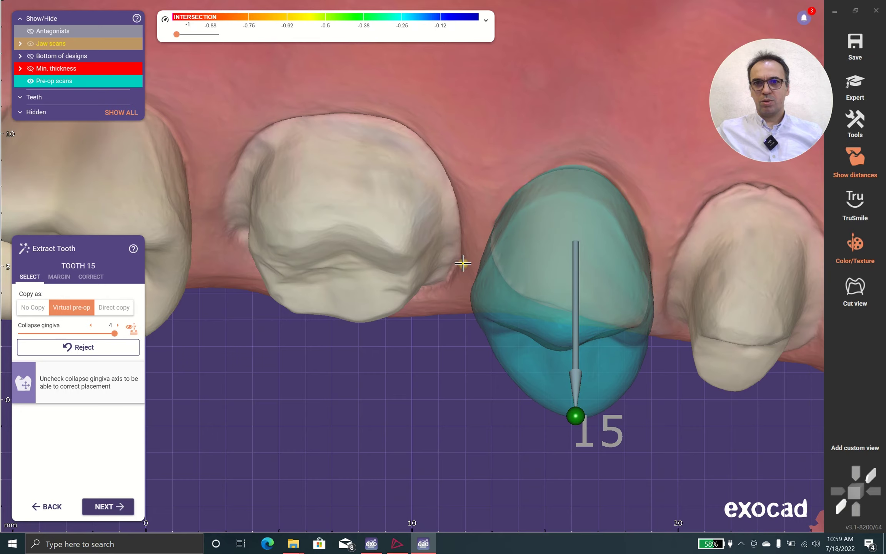
Step: Lower tooth 15's collapse gingiva value to 1.11 while viewing the scan from its underside
{"action": "scroll", "coordinate": [458, 253], "scroll_direction": "down", "scroll_amount": 5}
{"action": "right_click_drag", "start_coordinate": [458, 253], "coordinate": [350, 350]}
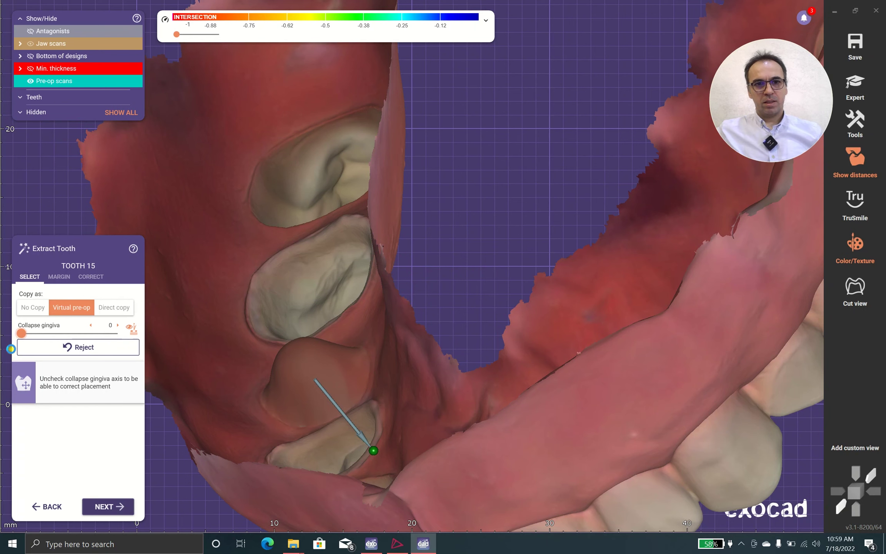
{"action": "left_click", "coordinate": [331, 392]}
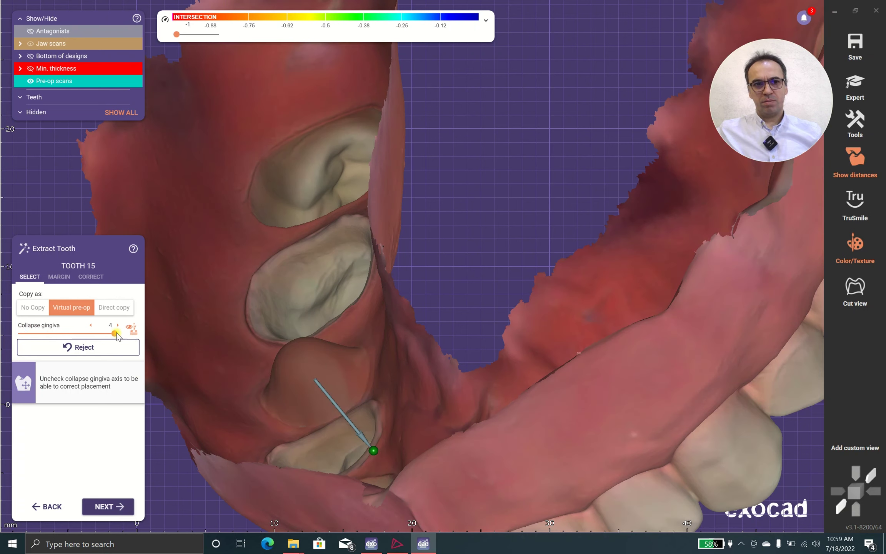
{"action": "left_click_drag", "start_coordinate": [102, 337], "coordinate": [75, 338]}
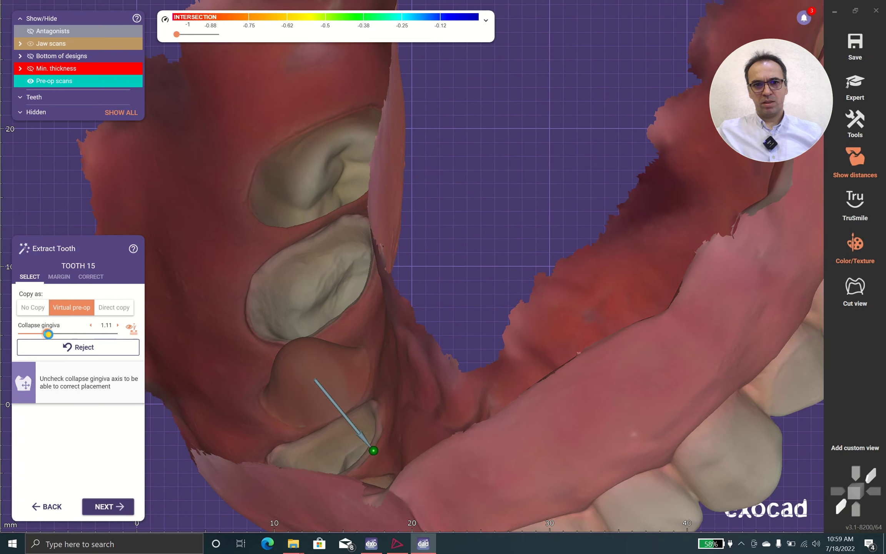
Step: Review tooth 15's margin points and its automatically detected surface area
{"action": "scroll", "coordinate": [458, 254], "scroll_direction": "down", "scroll_amount": 4}
{"action": "right_click_drag", "start_coordinate": [457, 272], "coordinate": [440, 286]}
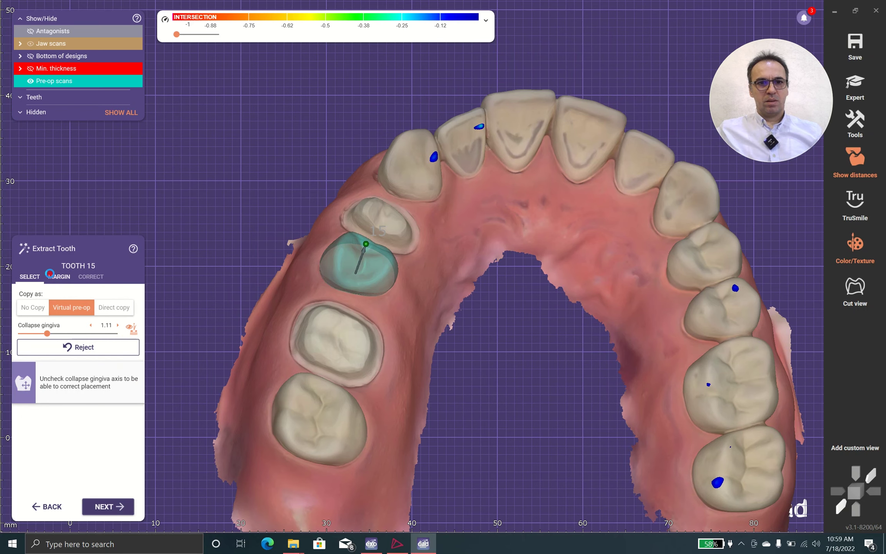
{"action": "left_click", "coordinate": [49, 274]}
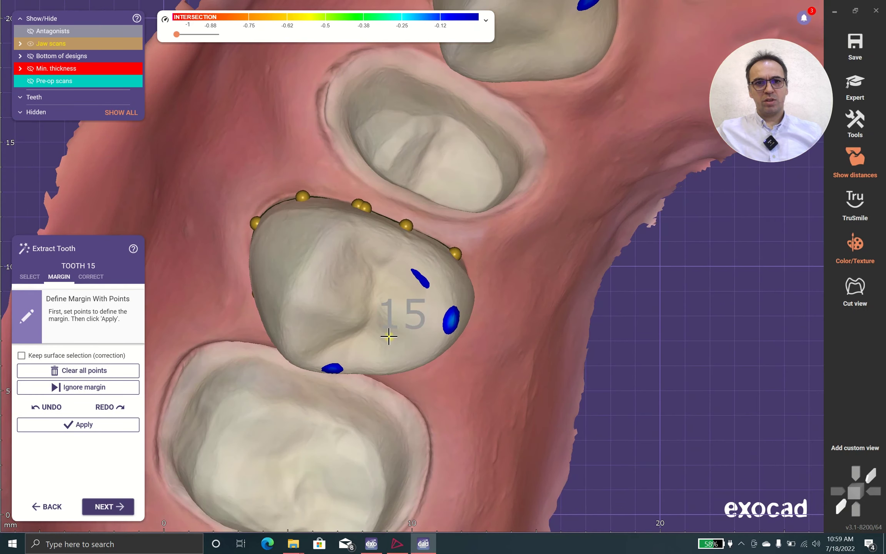
{"action": "right_click_drag", "start_coordinate": [389, 337], "coordinate": [346, 342]}
{"action": "right_click_drag", "start_coordinate": [343, 243], "coordinate": [300, 198]}
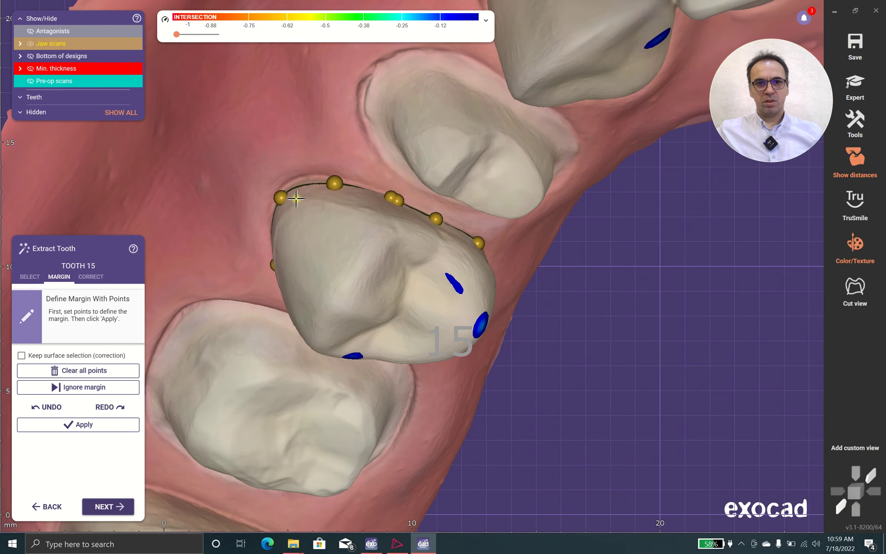
{"action": "right_click_drag", "start_coordinate": [383, 198], "coordinate": [419, 295]}
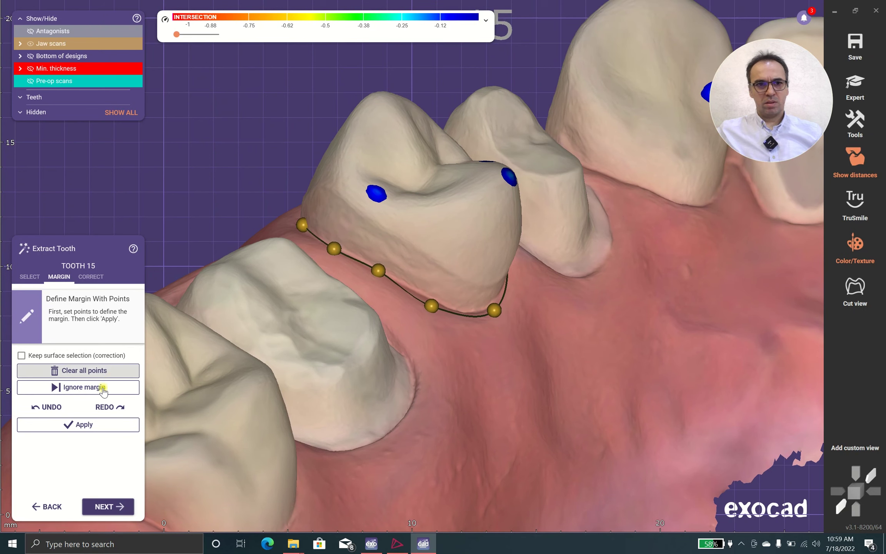
{"action": "left_click", "coordinate": [91, 276]}
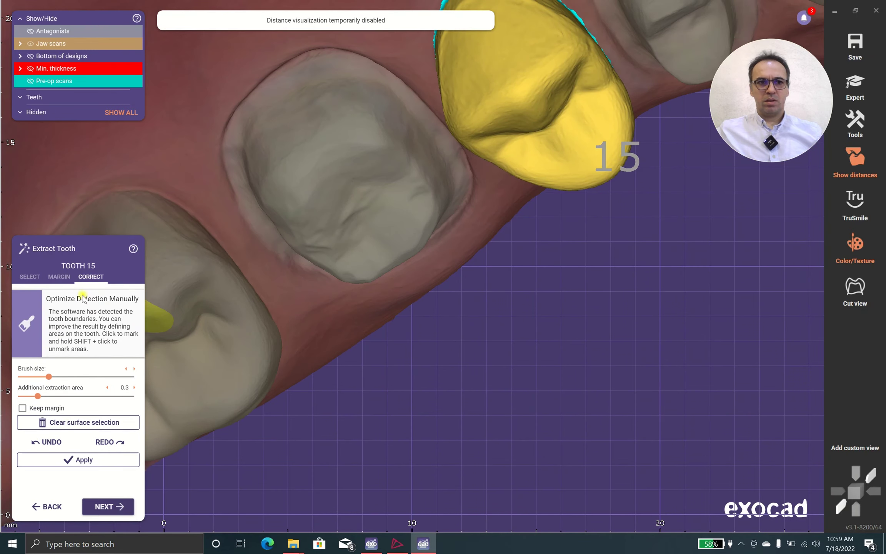
Step: Return to tooth 15's copy settings, disable the collapse gingiva axis and set the collapse gingiva value to 3.22
{"action": "left_click", "coordinate": [36, 277]}
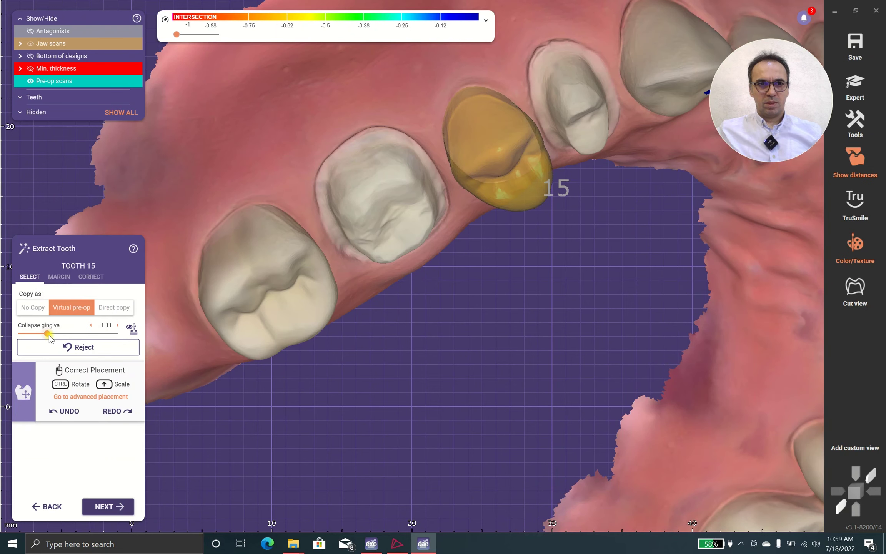
{"action": "left_click_drag", "start_coordinate": [49, 337], "coordinate": [51, 333]}
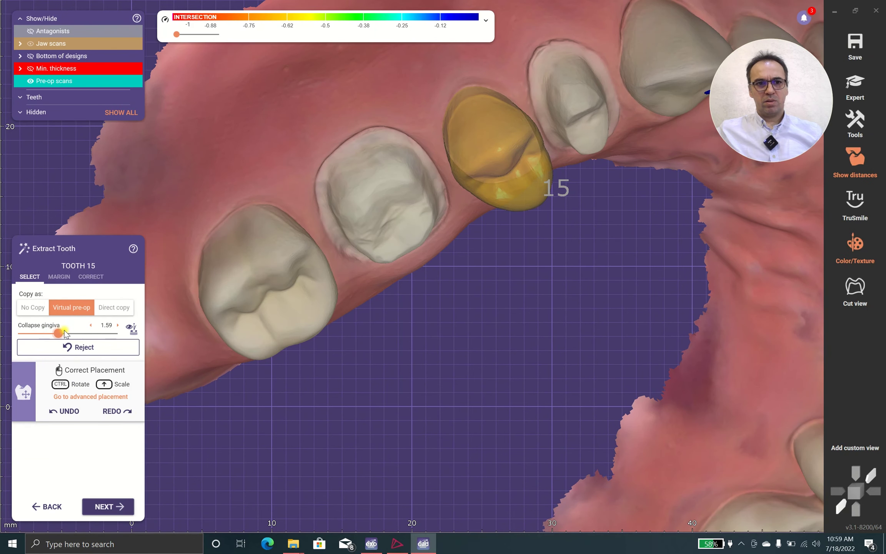
Step: Examine tooth 15's copy and the surrounding gingiva from the underside and from the occlusal side
{"action": "scroll", "coordinate": [398, 393], "scroll_direction": "down", "scroll_amount": 3}
{"action": "right_click_drag", "start_coordinate": [398, 393], "coordinate": [356, 487]}
{"action": "scroll", "coordinate": [356, 425], "scroll_direction": "down", "scroll_amount": 5}
{"action": "middle_click_drag", "start_coordinate": [356, 426], "coordinate": [321, 274]}
{"action": "scroll", "coordinate": [336, 358], "scroll_direction": "up", "scroll_amount": 6}
{"action": "scroll", "coordinate": [226, 381], "scroll_direction": "up", "scroll_amount": 1}
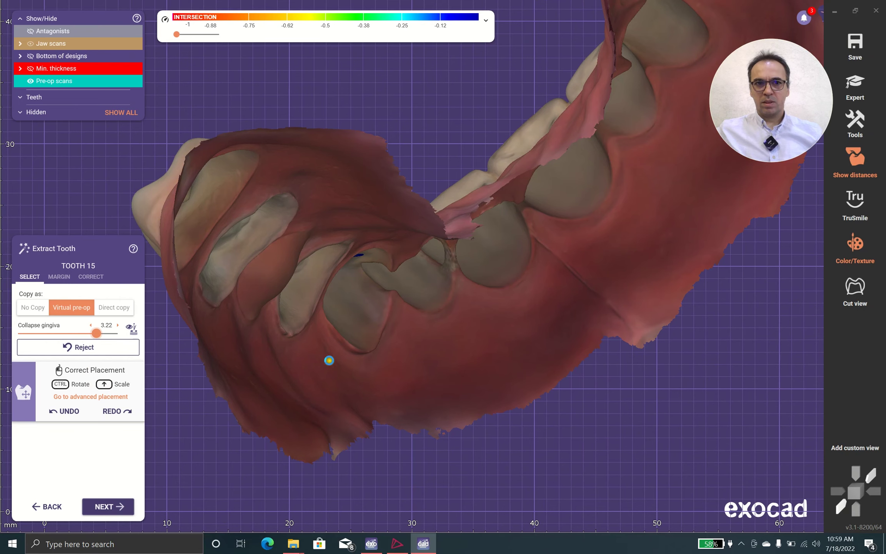
{"action": "scroll", "coordinate": [297, 280], "scroll_direction": "down", "scroll_amount": 4}
{"action": "right_click_drag", "start_coordinate": [350, 337], "coordinate": [248, 355]}
{"action": "scroll", "coordinate": [289, 415], "scroll_direction": "down", "scroll_amount": 4}
{"action": "scroll", "coordinate": [311, 296], "scroll_direction": "up", "scroll_amount": 4}
{"action": "middle_click_drag", "start_coordinate": [299, 369], "coordinate": [339, 353]}
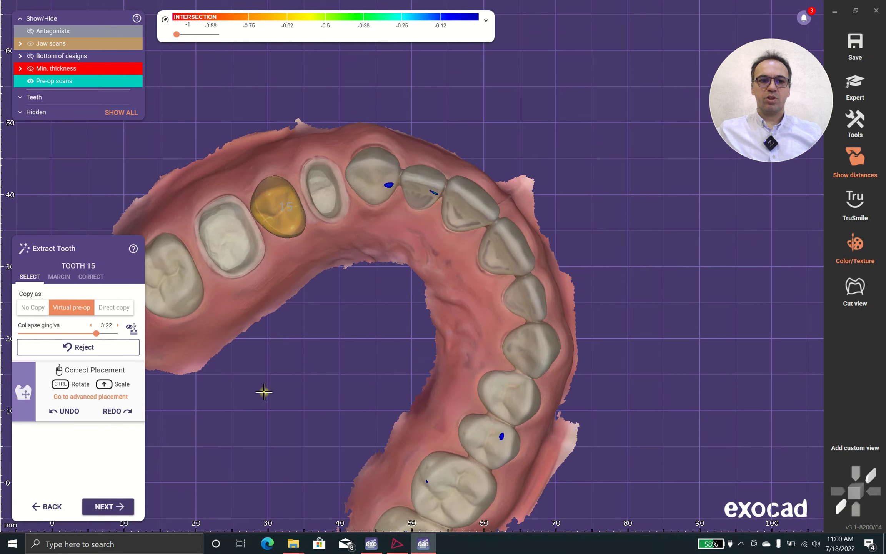
Step: Try twice to continue past tooth 15's extraction by applying the pending surface selection changes
{"action": "left_click", "coordinate": [111, 504]}
{"action": "left_click", "coordinate": [357, 257]}
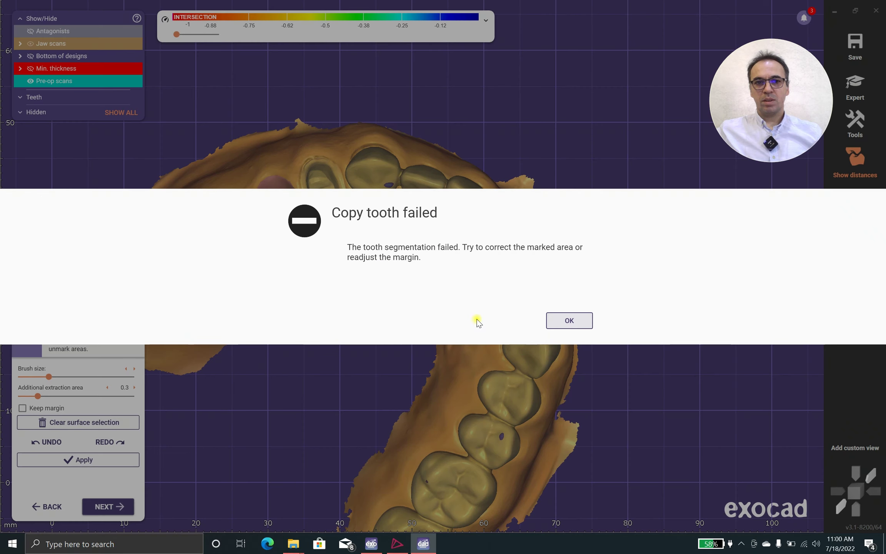
{"action": "left_click", "coordinate": [570, 321]}
{"action": "scroll", "coordinate": [307, 326], "scroll_direction": "down", "scroll_amount": 3}
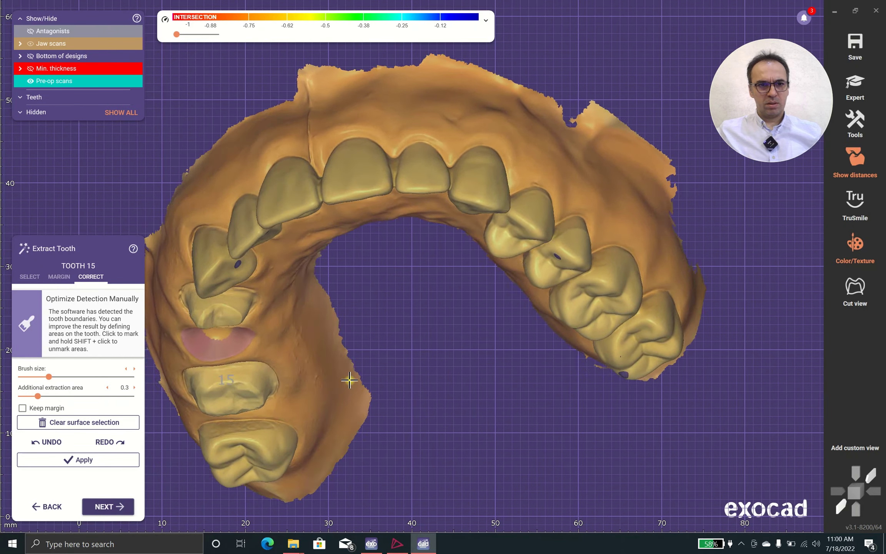
{"action": "left_click", "coordinate": [109, 507]}
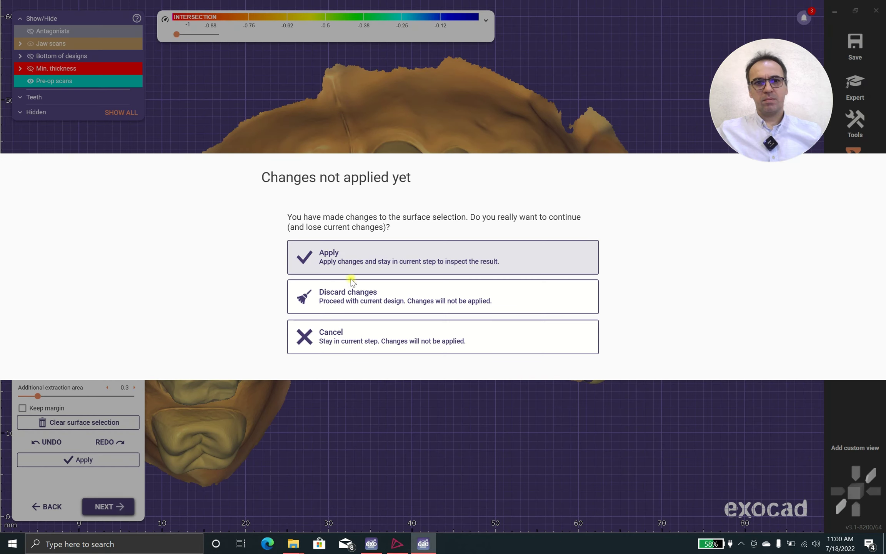
{"action": "left_click", "coordinate": [364, 257]}
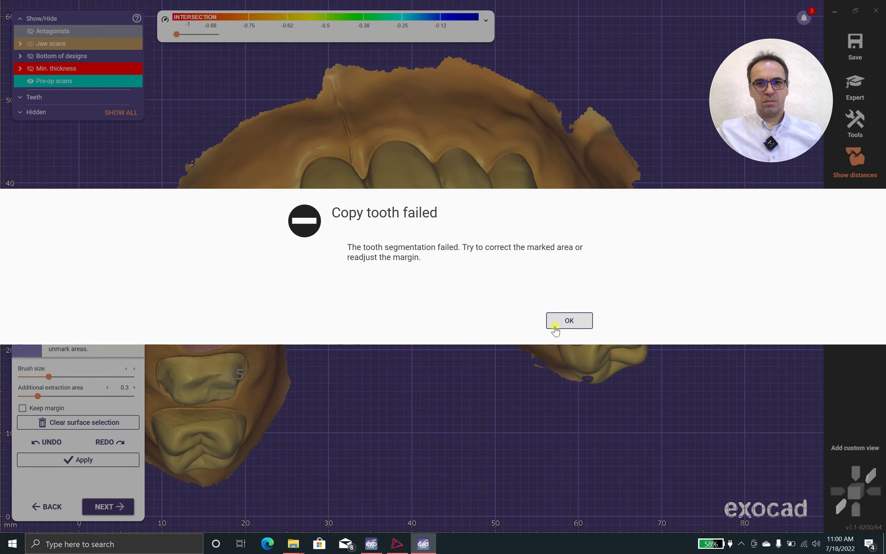
{"action": "left_click", "coordinate": [555, 323]}
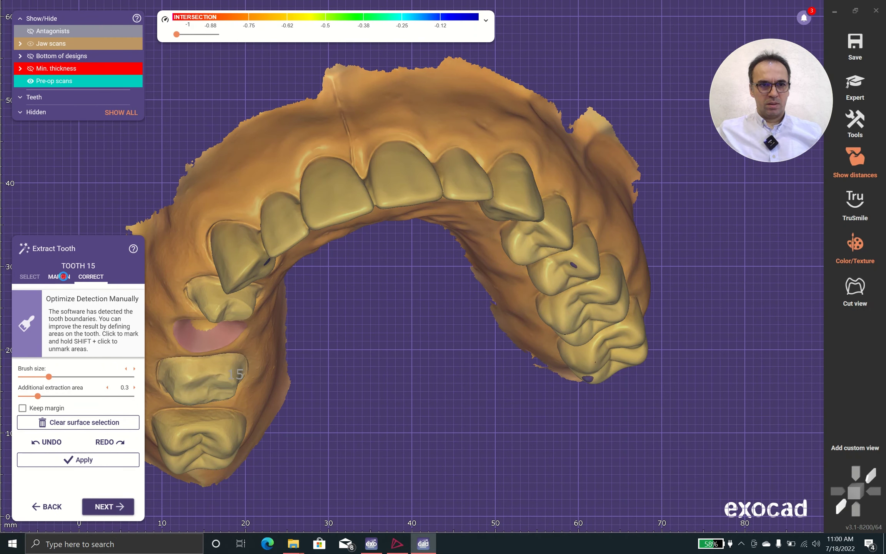
Step: Ignore the margin for tooth 15 and return to its copy selection
{"action": "left_click", "coordinate": [63, 276]}
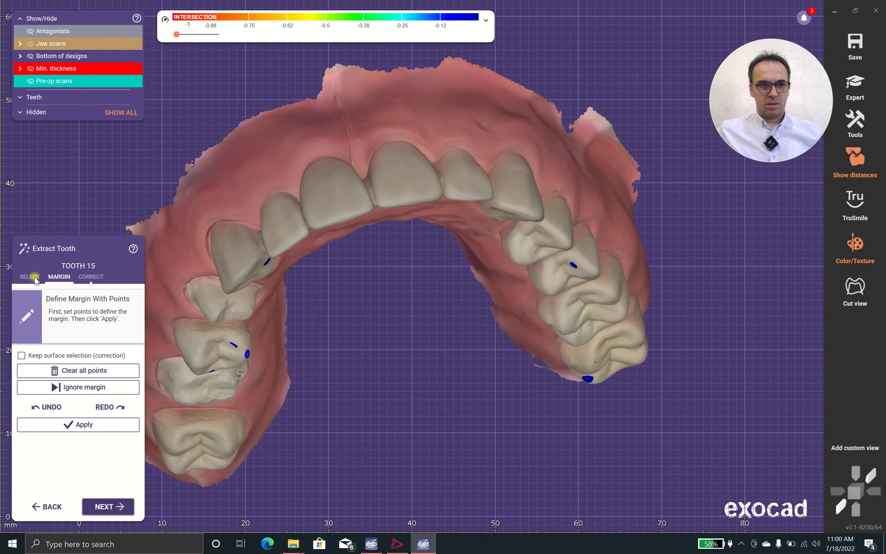
{"action": "left_click", "coordinate": [65, 387]}
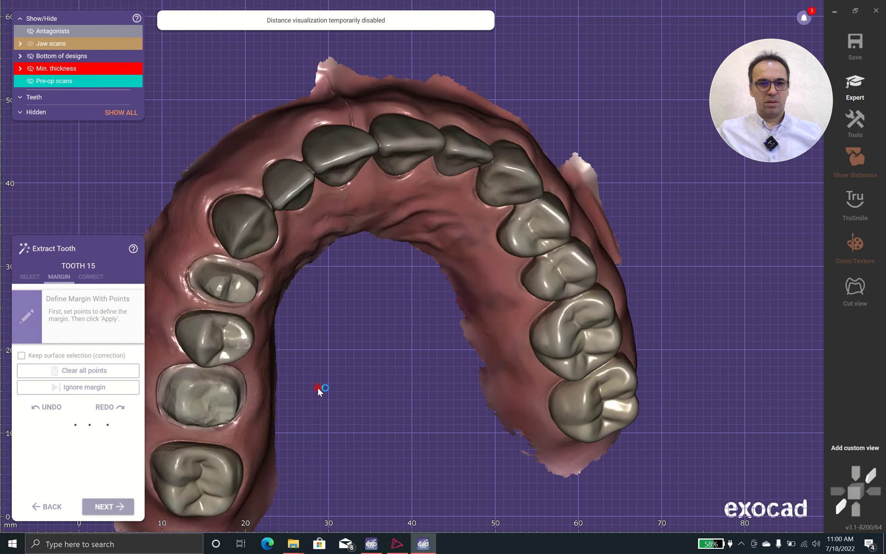
{"action": "left_click", "coordinate": [25, 280]}
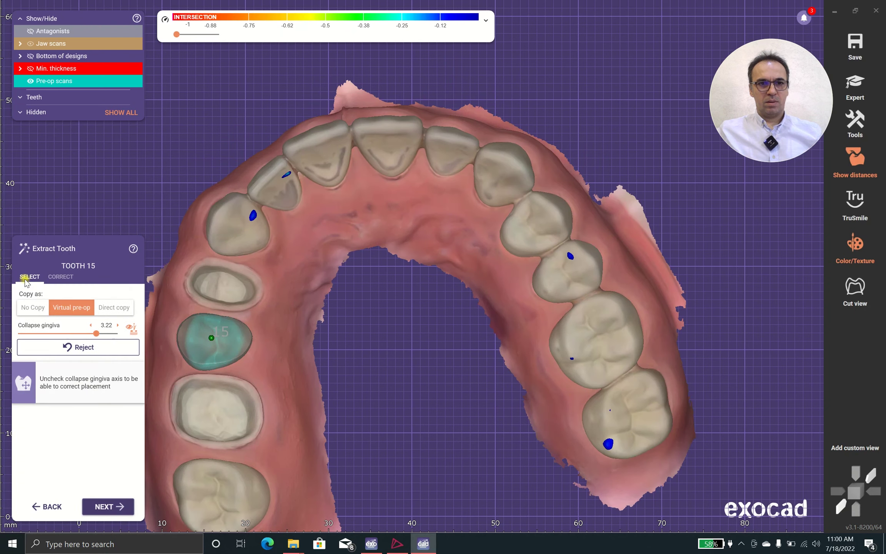
Step: Reject tooth 15's current copy, pick the tooth on the scan again as a virtual pre-op, and proceed to tooth placement
{"action": "left_click", "coordinate": [71, 353]}
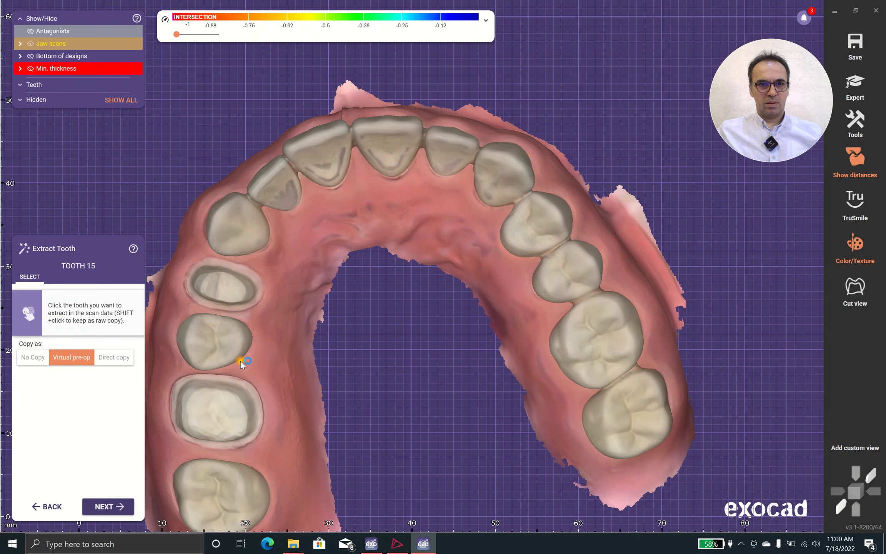
{"action": "left_click", "coordinate": [241, 360]}
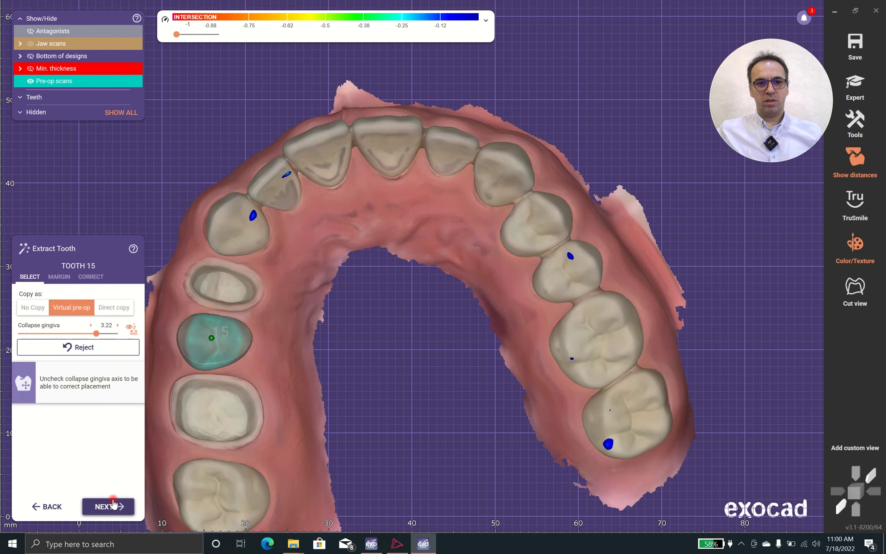
{"action": "left_click", "coordinate": [112, 504]}
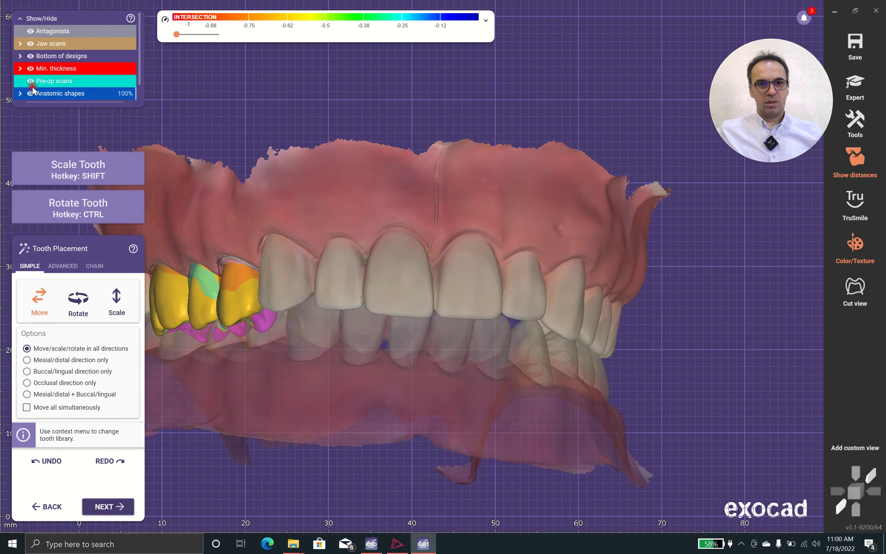
Step: Hide the pre-op scans and switch tooth placement to chain mode
{"action": "left_click", "coordinate": [31, 82]}
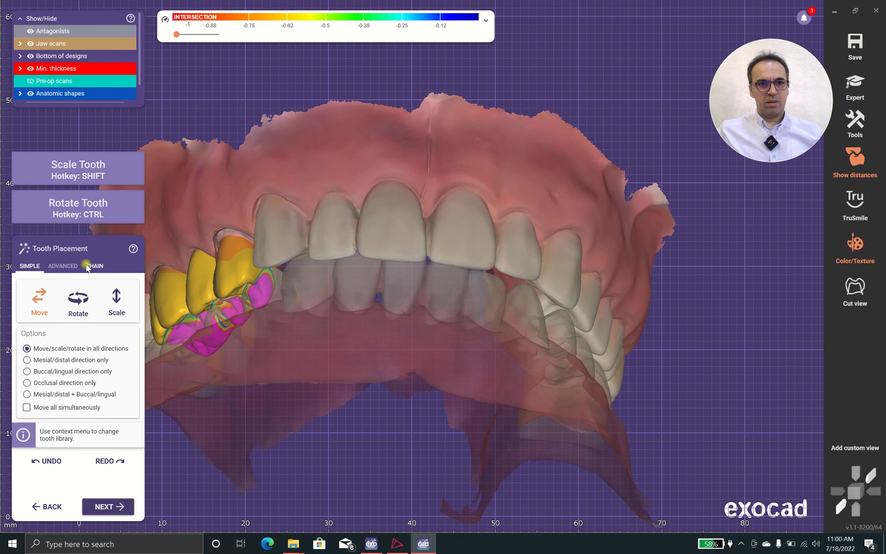
{"action": "left_click", "coordinate": [90, 266]}
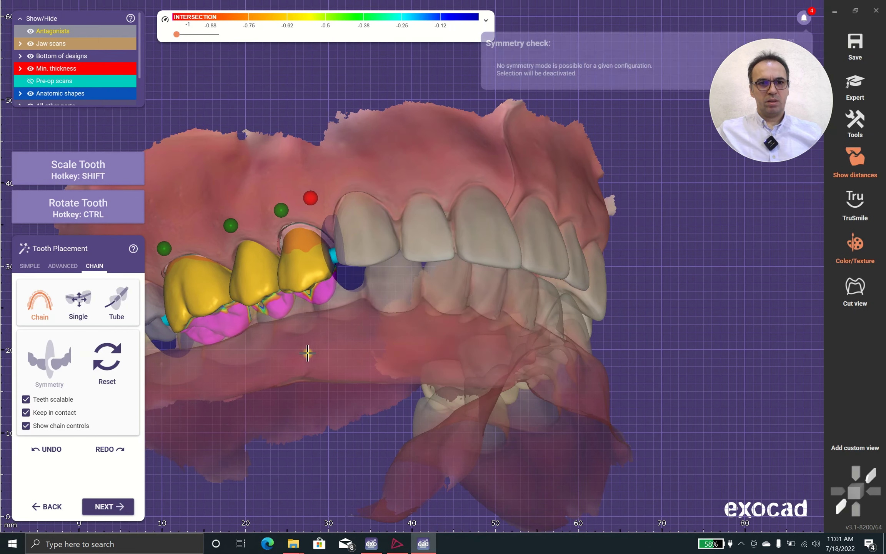
Step: Reposition the chain of yellow posterior teeth against the neighbouring canine and the antagonists
{"action": "scroll", "coordinate": [299, 233], "scroll_direction": "down", "scroll_amount": 1}
{"action": "right_click_drag", "start_coordinate": [300, 233], "coordinate": [318, 243]}
{"action": "right_click_drag", "start_coordinate": [292, 202], "coordinate": [400, 245]}
{"action": "scroll", "coordinate": [398, 271], "scroll_direction": "up", "scroll_amount": 3}
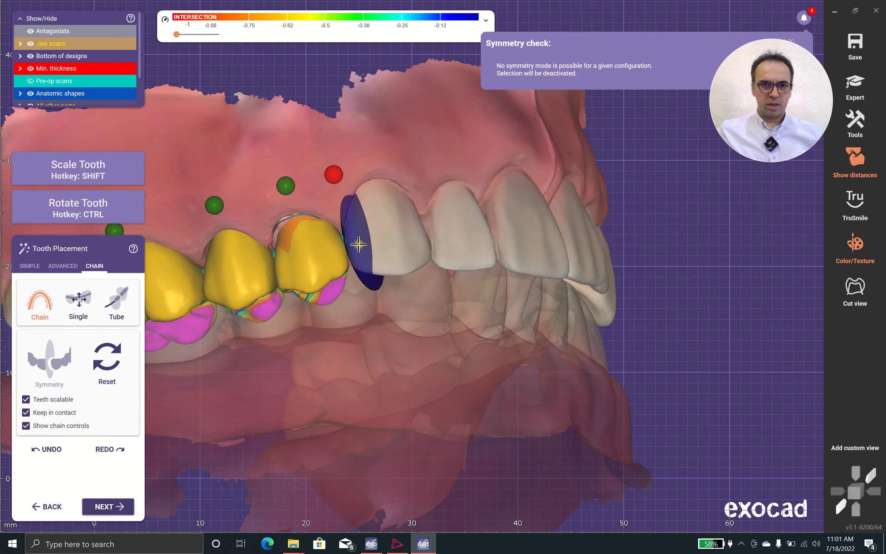
{"action": "middle_click_drag", "start_coordinate": [314, 260], "coordinate": [479, 207]}
{"action": "right_click_drag", "start_coordinate": [277, 272], "coordinate": [345, 272]}
{"action": "left_click_drag", "start_coordinate": [412, 268], "coordinate": [399, 256]}
{"action": "right_click_drag", "start_coordinate": [416, 295], "coordinate": [417, 296]}
Step: Rotate the posterior teeth in chain mode to reduce their intersections with the antagonists
{"action": "left_click", "coordinate": [73, 268]}
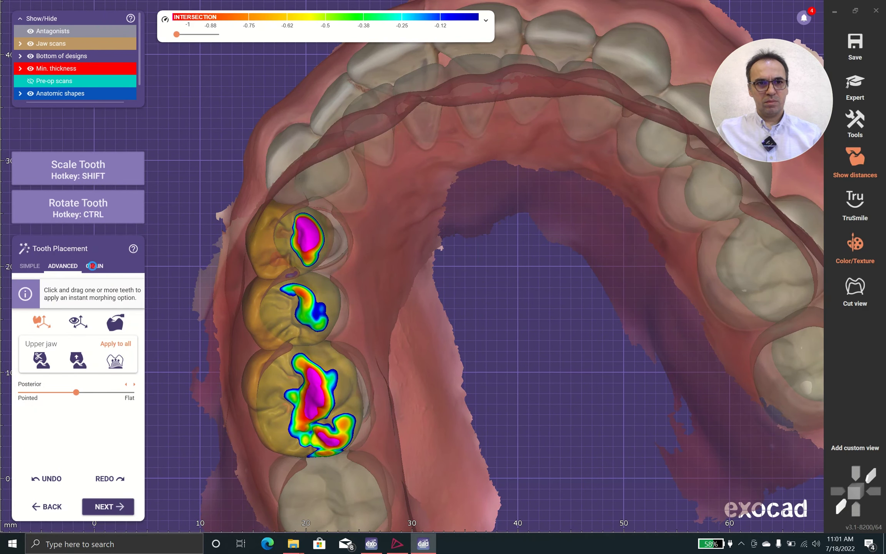
{"action": "left_click", "coordinate": [92, 266]}
{"action": "left_click_drag", "start_coordinate": [312, 400], "coordinate": [327, 330], "text": "ctrl"}
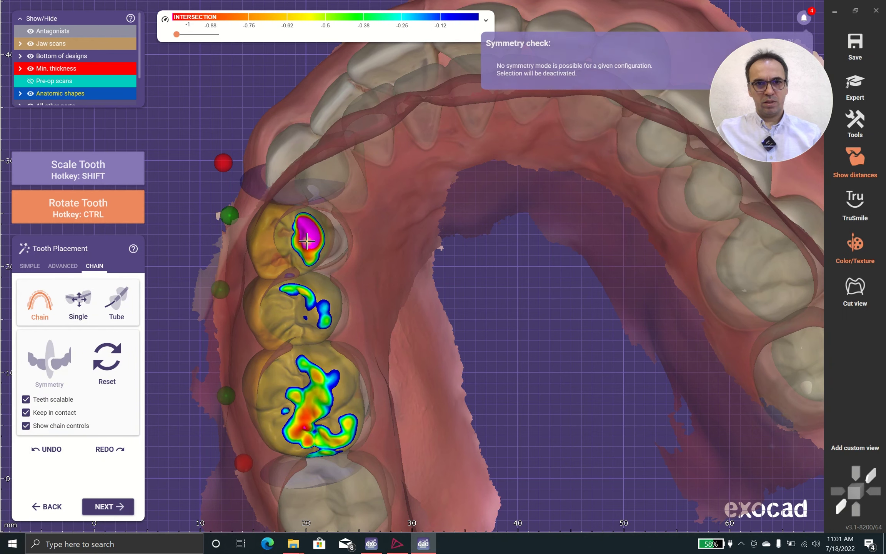
{"action": "left_click_drag", "start_coordinate": [307, 241], "coordinate": [313, 240], "text": "ctrl"}
{"action": "right_click_drag", "start_coordinate": [333, 292], "coordinate": [332, 285]}
{"action": "right_click_drag", "start_coordinate": [291, 261], "coordinate": [293, 257]}
{"action": "left_click_drag", "start_coordinate": [293, 257], "coordinate": [293, 250], "text": "ctrl"}
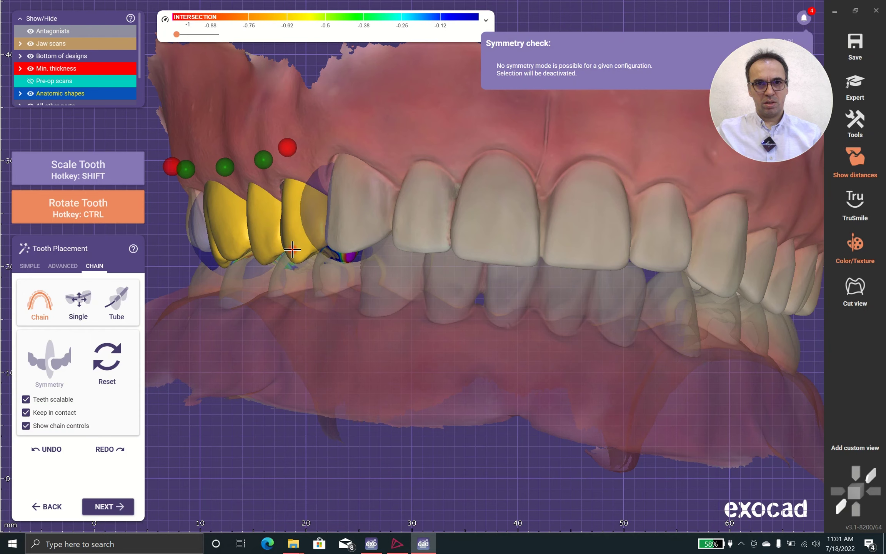
Step: Fine-tune the chained teeth's scale and rotation in occlusal view, and switch chain placement to Single tooth adjustment
{"action": "right_click_drag", "start_coordinate": [267, 251], "coordinate": [252, 325]}
{"action": "key", "text": "shift"}
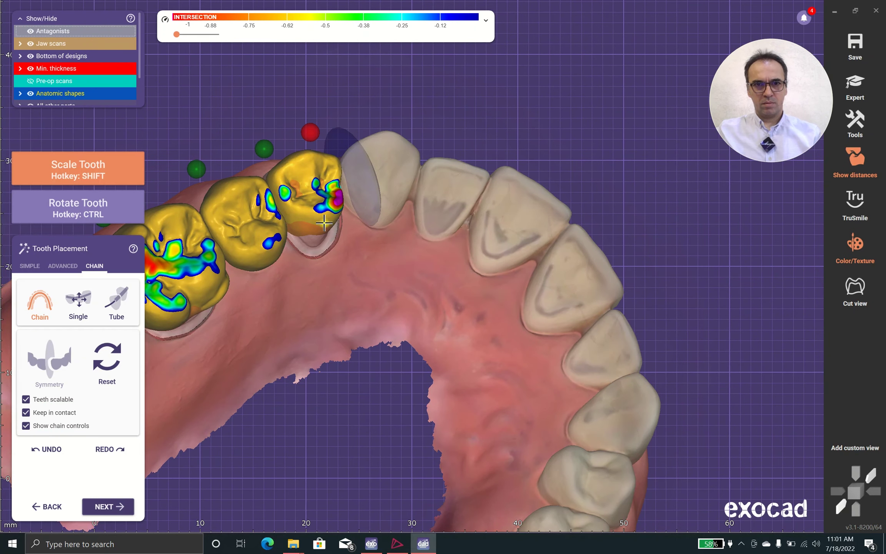
{"action": "key", "text": "ctrl"}
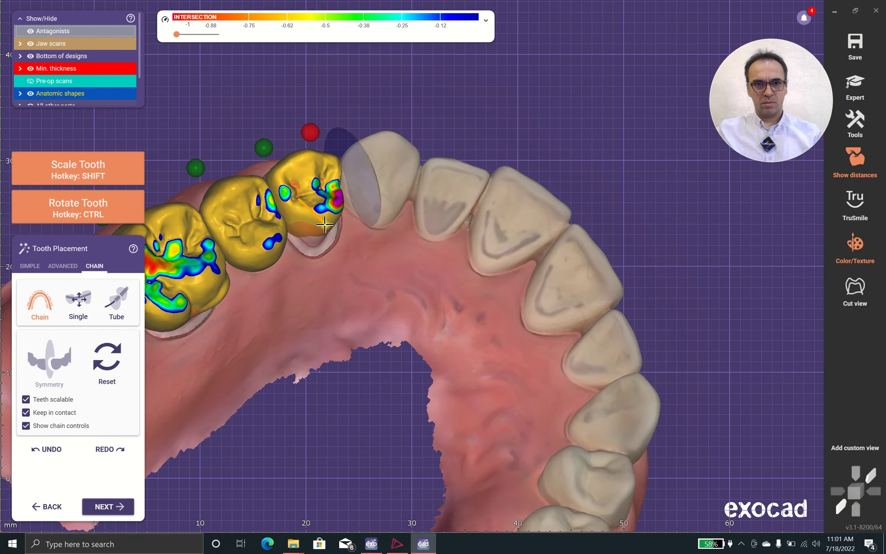
{"action": "right_click_drag", "start_coordinate": [320, 287], "coordinate": [153, 315]}
{"action": "left_click", "coordinate": [78, 302]}
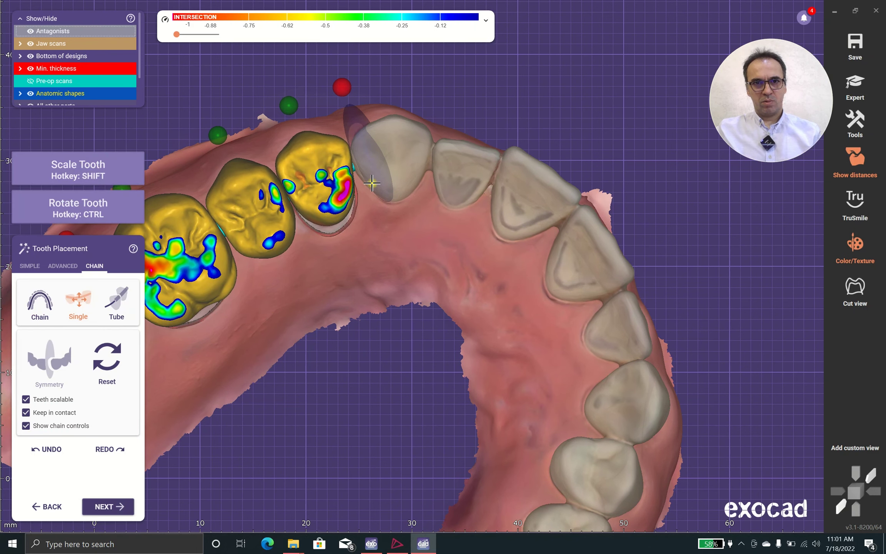
Step: Rotate the first premolar and adjust the molar individually to reduce their intersections with the antagonists
{"action": "right_click_drag", "start_coordinate": [382, 189], "coordinate": [382, 185]}
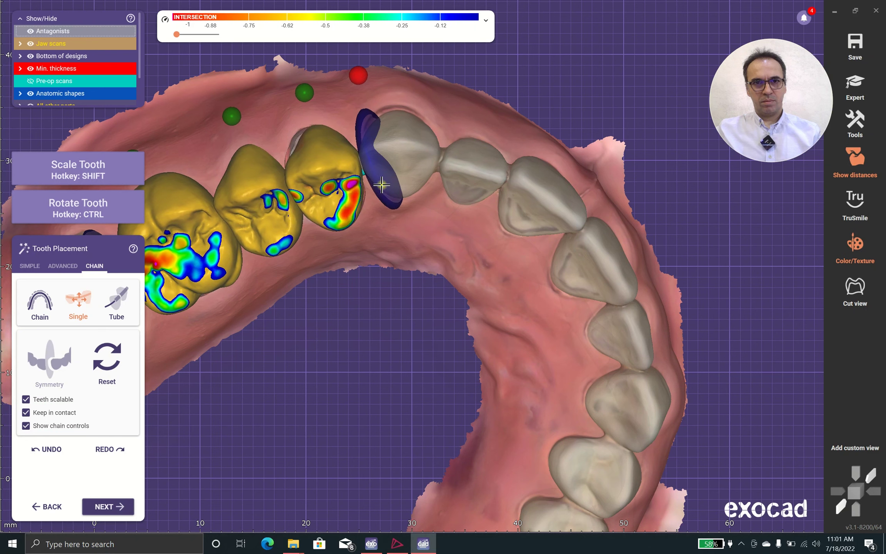
{"action": "key", "text": "ctrl"}
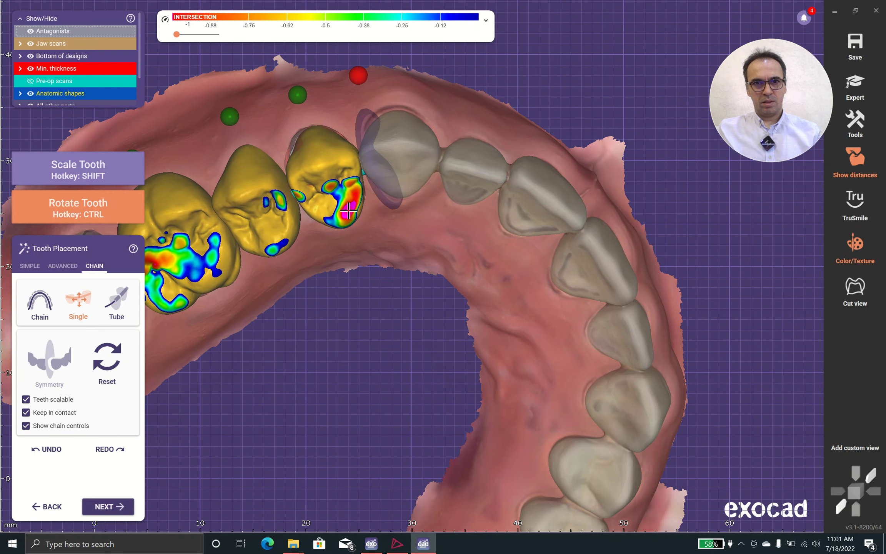
{"action": "right_click_drag", "start_coordinate": [351, 219], "coordinate": [375, 225]}
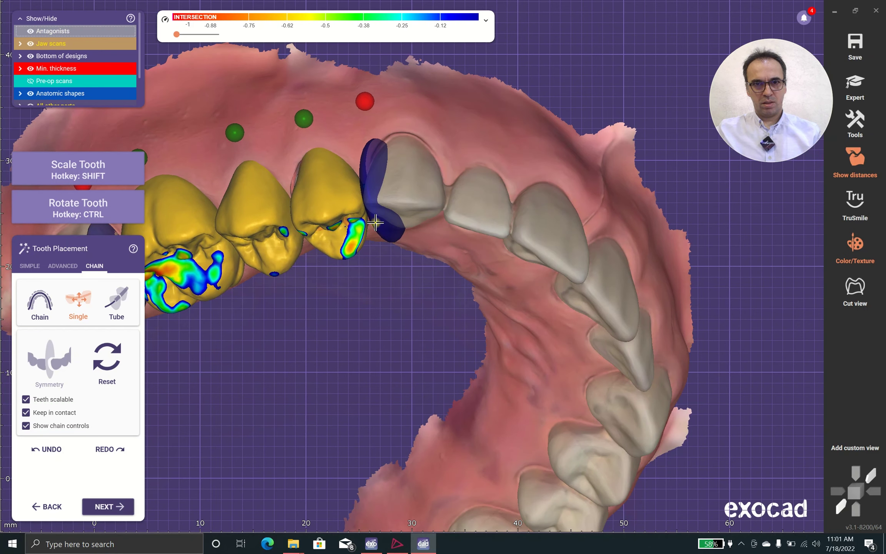
{"action": "scroll", "coordinate": [372, 106], "scroll_direction": "down", "scroll_amount": 2}
{"action": "right_click_drag", "start_coordinate": [158, 239], "coordinate": [243, 247]}
{"action": "left_click_drag", "start_coordinate": [239, 248], "coordinate": [241, 250]}
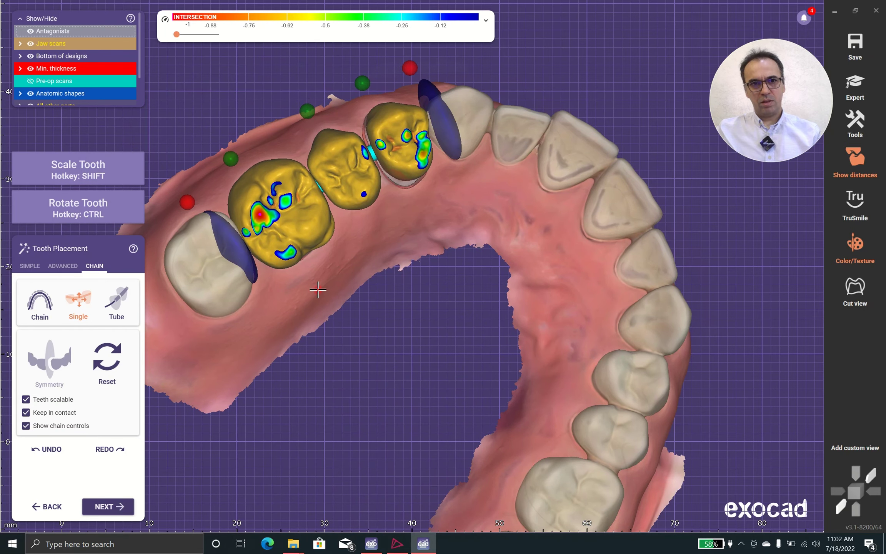
Step: Reposition and rotate the second premolar and the molar individually to refine their occlusal and neighbouring contacts
{"action": "right_click_drag", "start_coordinate": [299, 310], "coordinate": [330, 259]}
{"action": "left_click_drag", "start_coordinate": [449, 124], "coordinate": [448, 128]}
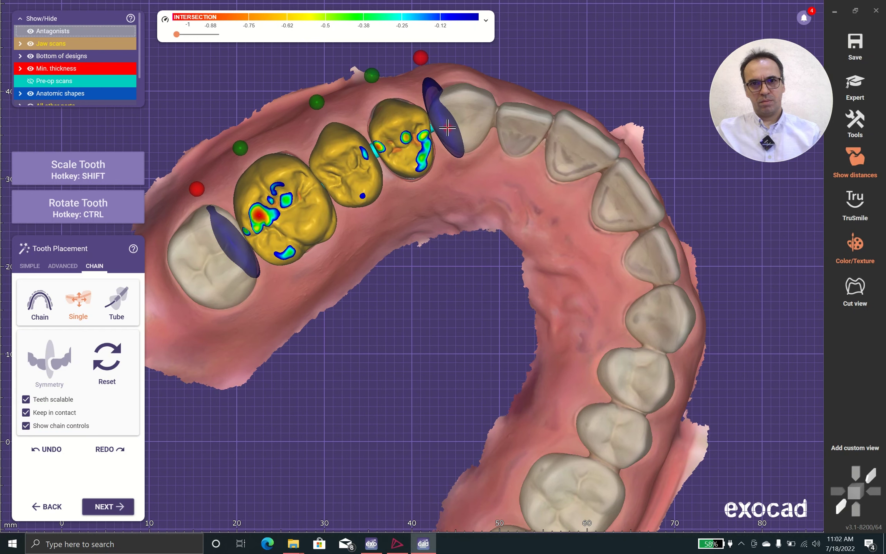
{"action": "key", "text": "ctrl"}
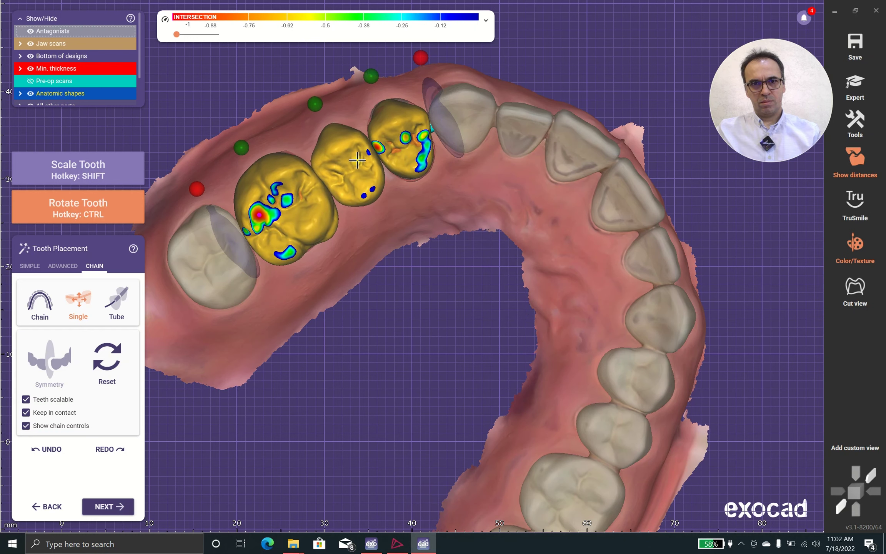
{"action": "right_click_drag", "start_coordinate": [372, 307], "coordinate": [319, 198]}
{"action": "key", "text": "ctrl"}
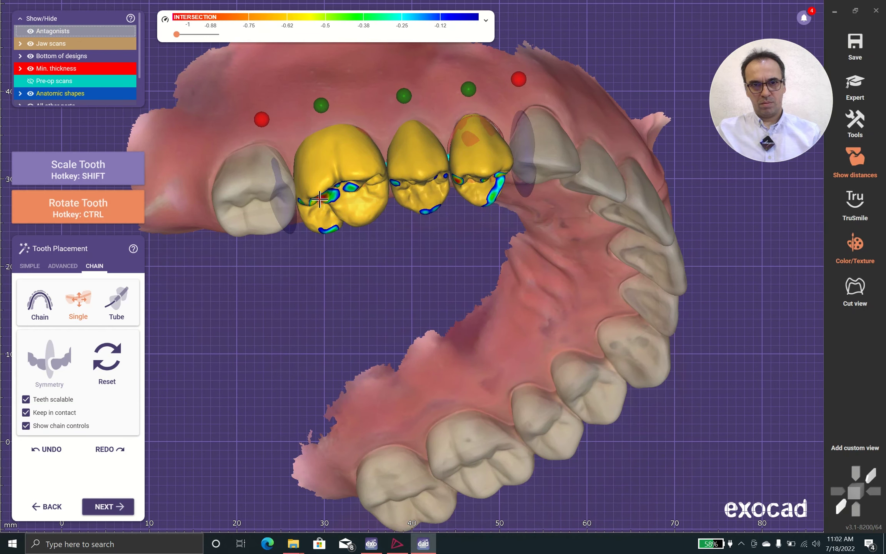
Step: Fine-tune the position, scale and rotation of the two premolars between the canine and the molar
{"action": "right_click_drag", "start_coordinate": [409, 237], "coordinate": [412, 228]}
{"action": "left_click_drag", "start_coordinate": [456, 161], "coordinate": [448, 170]}
{"action": "right_click_drag", "start_coordinate": [502, 110], "coordinate": [493, 117]}
{"action": "key", "text": "ctrl+shift"}
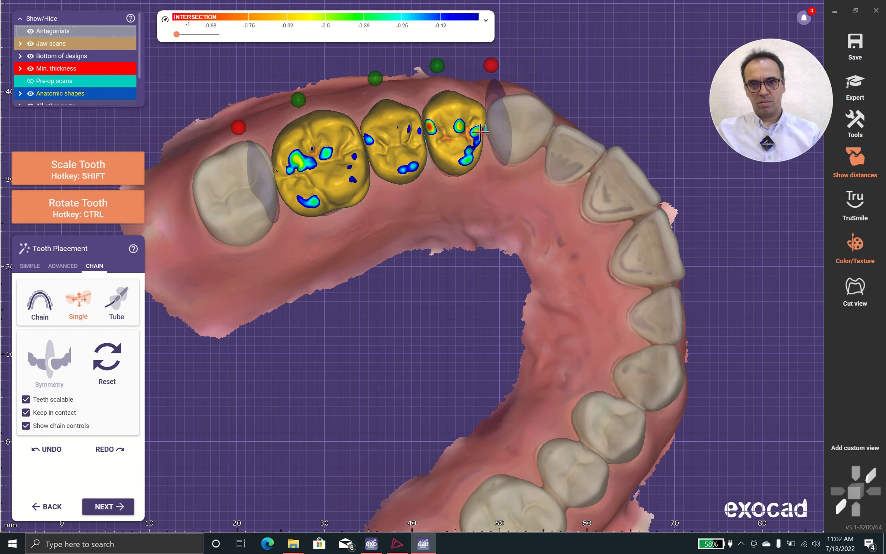
{"action": "left_click_drag", "start_coordinate": [481, 132], "coordinate": [495, 129], "text": "ctrl+shift"}
{"action": "left_click_drag", "start_coordinate": [421, 142], "coordinate": [404, 173], "text": "ctrl+shift"}
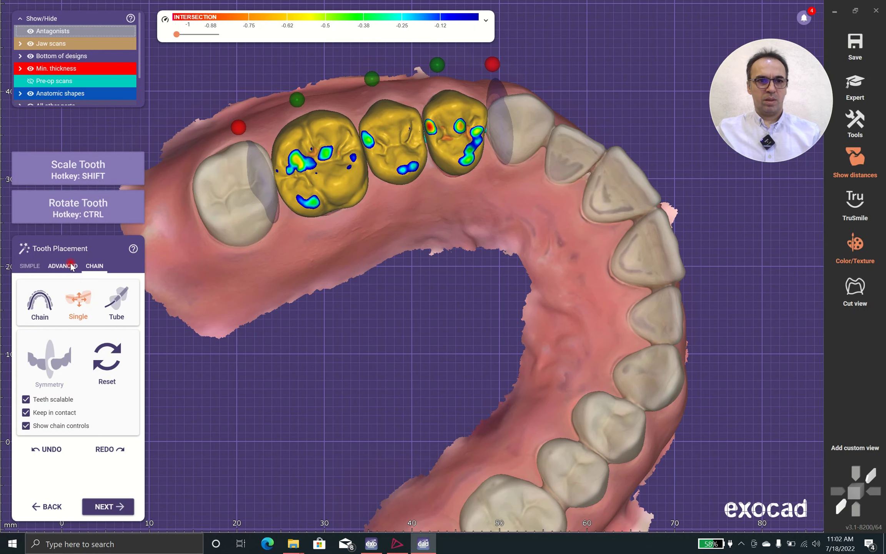
Step: Switch tooth placement to advanced mode and enable instant anatomic morphing with the antagonist for the upper jaw
{"action": "left_click", "coordinate": [62, 266]}
{"action": "right_click_drag", "start_coordinate": [213, 342], "coordinate": [316, 261]}
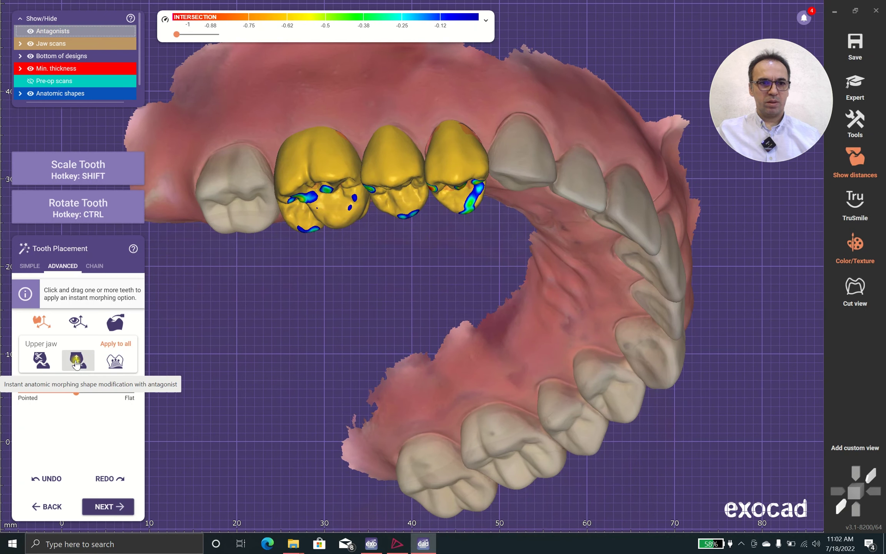
{"action": "left_click", "coordinate": [76, 360]}
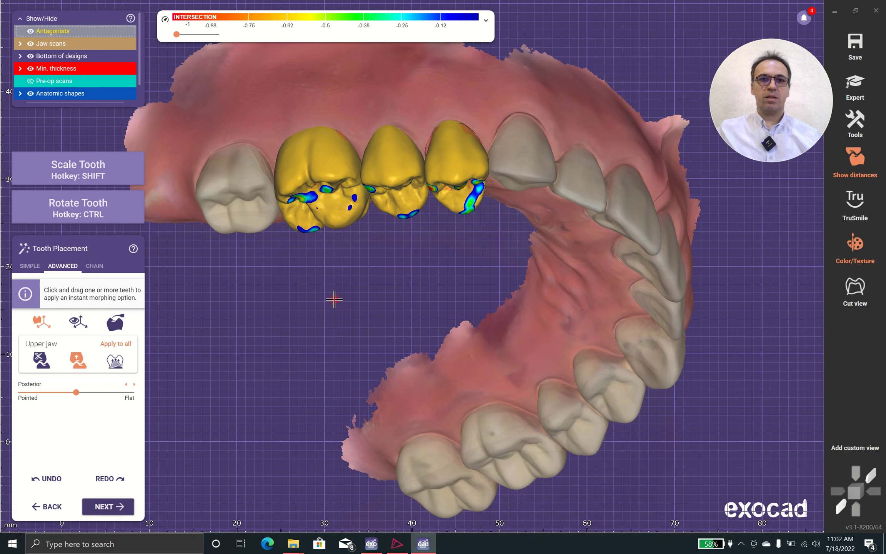
Step: Apply the antagonist morphing to the molar, the second premolar and the first premolar one after another
{"action": "right_click_drag", "start_coordinate": [335, 299], "coordinate": [335, 269]}
{"action": "left_click_drag", "start_coordinate": [345, 210], "coordinate": [346, 209]}
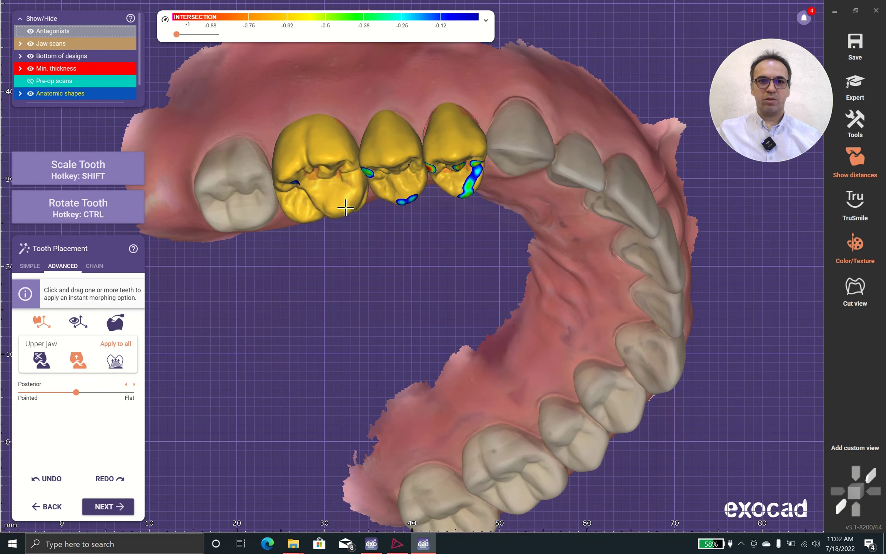
{"action": "left_click", "coordinate": [404, 203]}
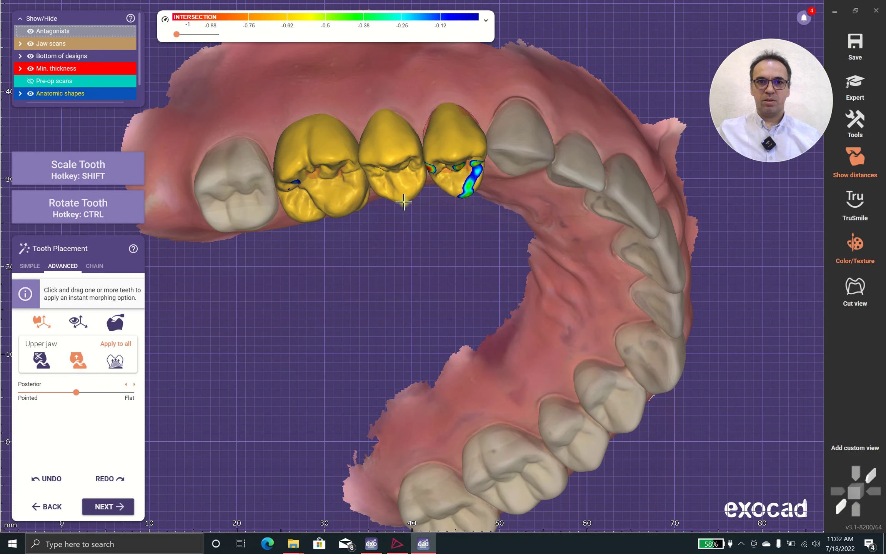
{"action": "left_click", "coordinate": [464, 192]}
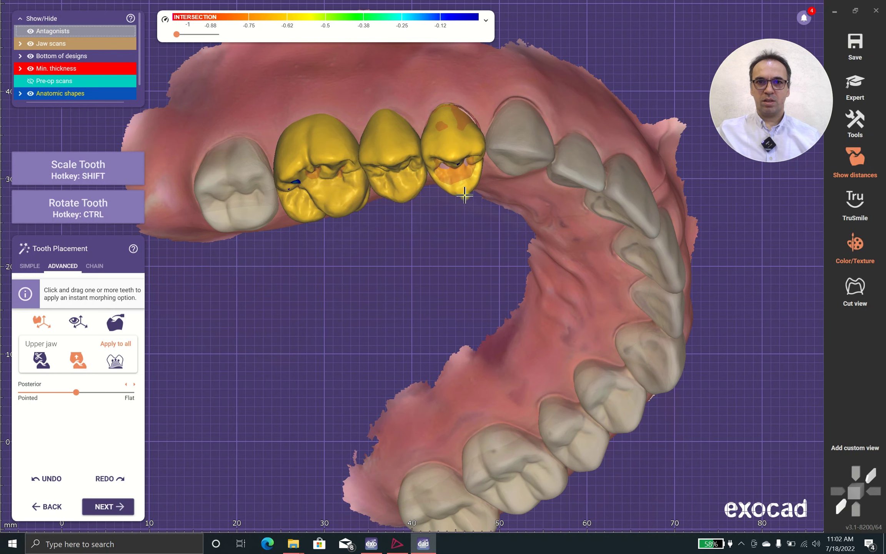
{"action": "right_click_drag", "start_coordinate": [468, 204], "coordinate": [467, 221]}
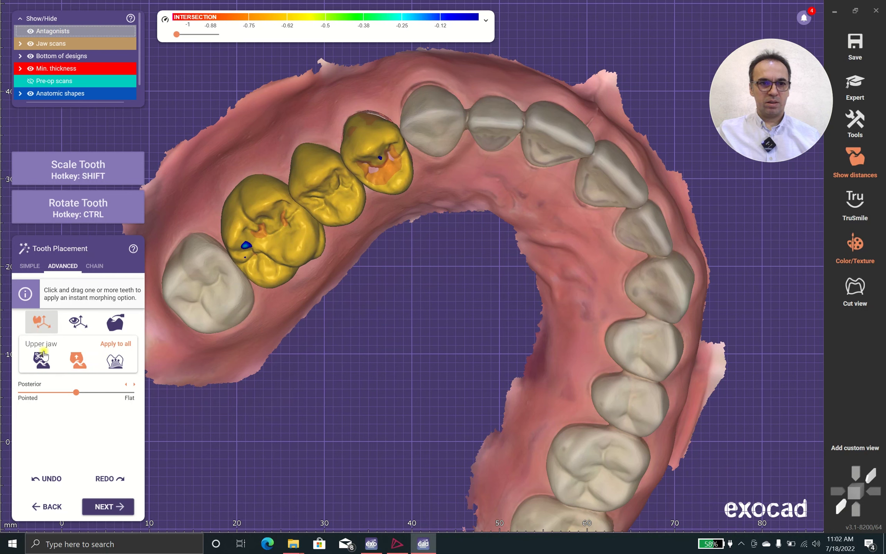
Step: Set the posterior morphing shape close to Flat
{"action": "left_click_drag", "start_coordinate": [79, 393], "coordinate": [167, 389]}
{"action": "right_click_drag", "start_coordinate": [340, 283], "coordinate": [327, 295]}
{"action": "mouse_move", "coordinate": [129, 394]}
{"action": "left_mouse_down"}
{"action": "mouse_move", "coordinate": [5, 409]}
{"action": "mouse_move", "coordinate": [129, 395]}
{"action": "mouse_move", "coordinate": [119, 401]}
{"action": "left_mouse_up"}
{"action": "right_click_drag", "start_coordinate": [340, 316], "coordinate": [354, 313]}
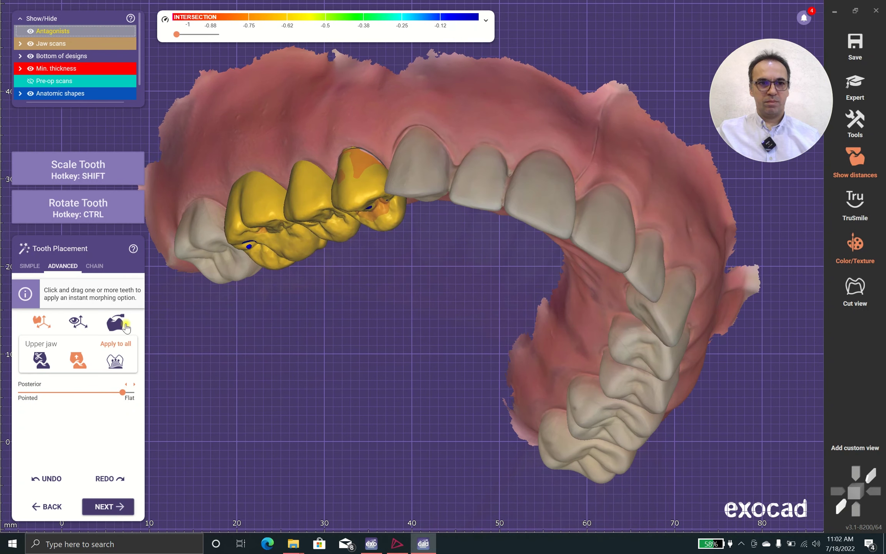
Step: Also enable the minimum-thickness morphing option, reshape the first premolar with it and inspect the occlusal surfaces
{"action": "left_click", "coordinate": [122, 364]}
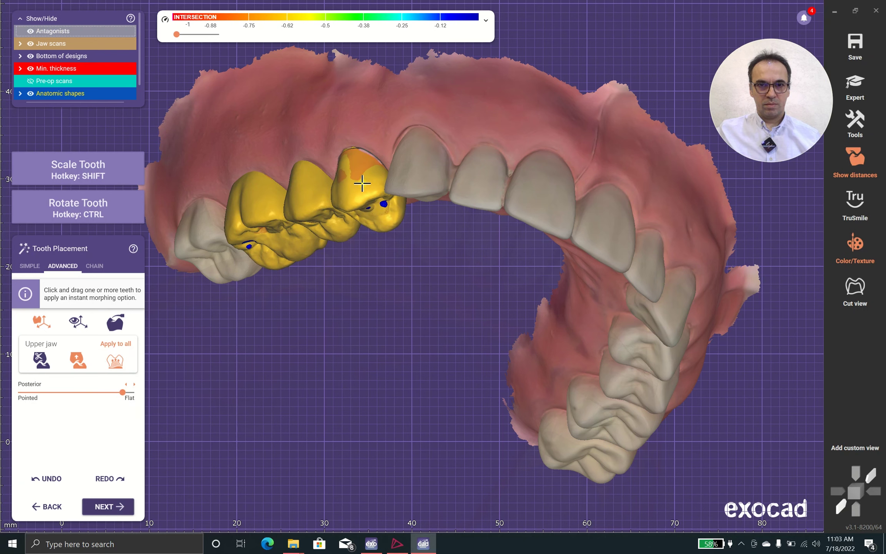
{"action": "right_click_drag", "start_coordinate": [370, 232], "coordinate": [333, 179]}
{"action": "right_click_drag", "start_coordinate": [295, 218], "coordinate": [400, 199]}
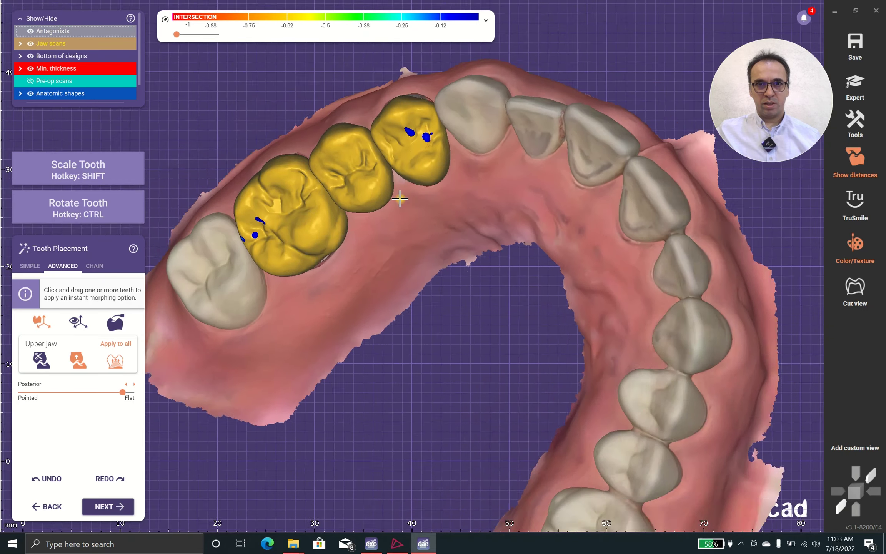
{"action": "scroll", "coordinate": [400, 199], "scroll_direction": "up", "scroll_amount": 4}
{"action": "right_click_drag", "start_coordinate": [397, 128], "coordinate": [400, 253]}
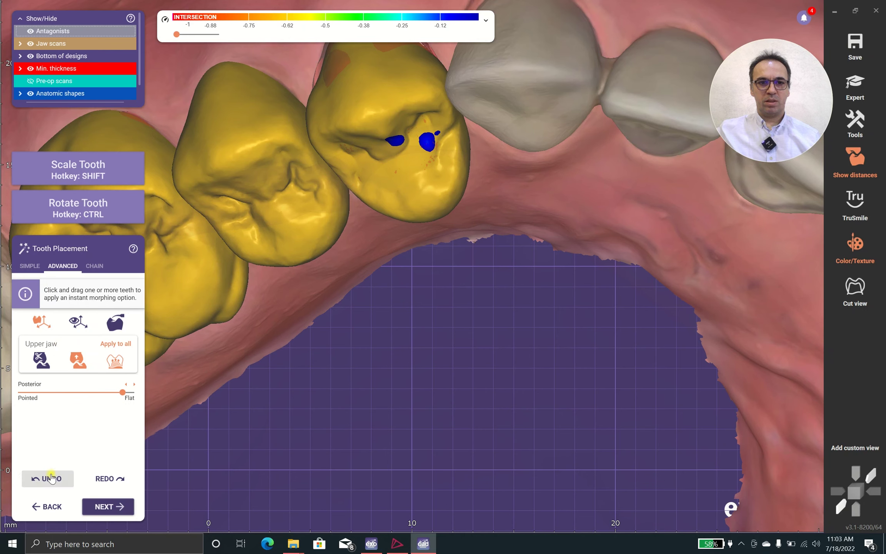
Step: Undo the instant morphing of the molar and both premolars
{"action": "left_click", "coordinate": [49, 481]}
{"action": "left_click", "coordinate": [48, 481]}
{"action": "left_click", "coordinate": [49, 481]}
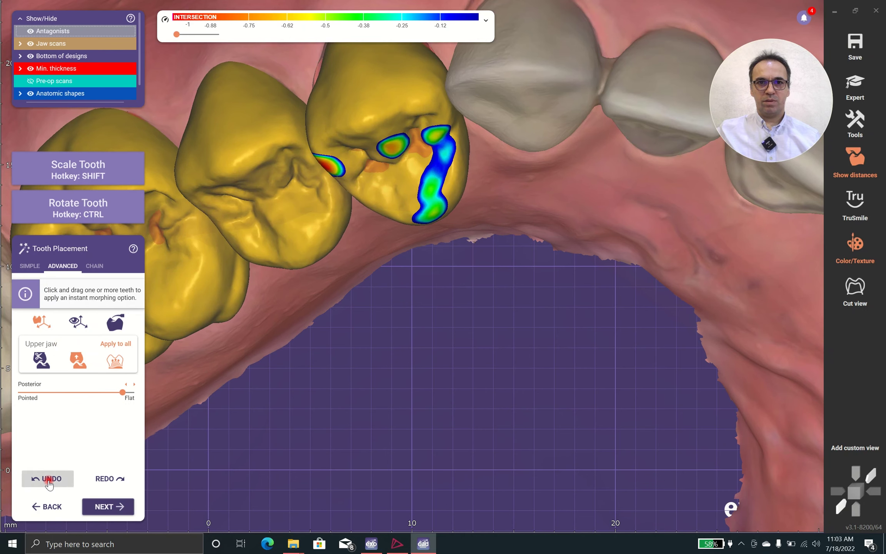
{"action": "left_click", "coordinate": [48, 481]}
{"action": "left_click", "coordinate": [48, 481]}
{"action": "left_click", "coordinate": [48, 481]}
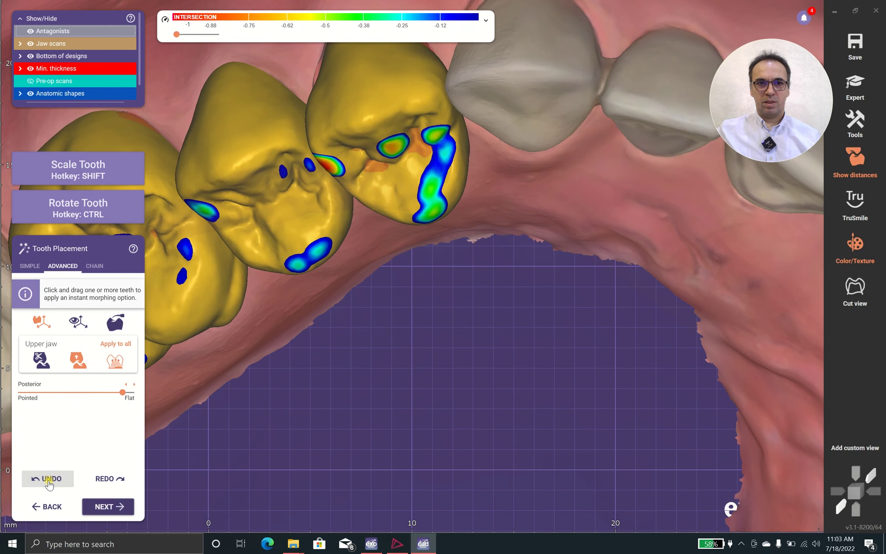
Step: Turn off the antagonist and minimum-thickness morphing options, and nudge the molar slightly
{"action": "scroll", "coordinate": [285, 289], "scroll_direction": "down", "scroll_amount": 3}
{"action": "right_click_drag", "start_coordinate": [301, 331], "coordinate": [354, 278]}
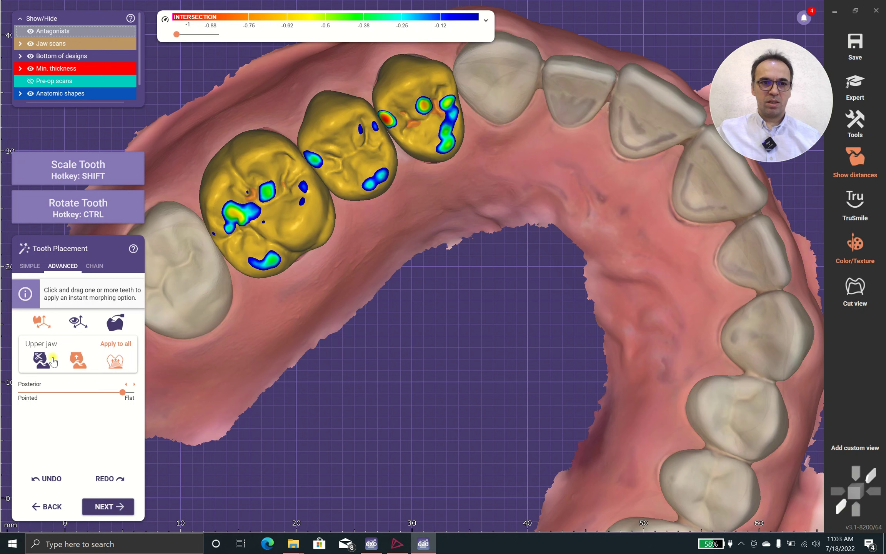
{"action": "left_click_drag", "start_coordinate": [273, 250], "coordinate": [273, 251]}
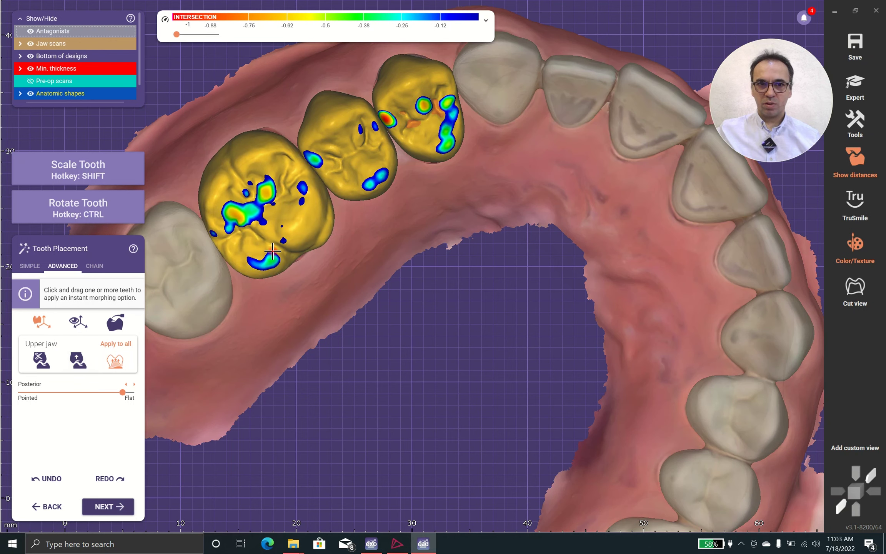
{"action": "left_click", "coordinate": [122, 361]}
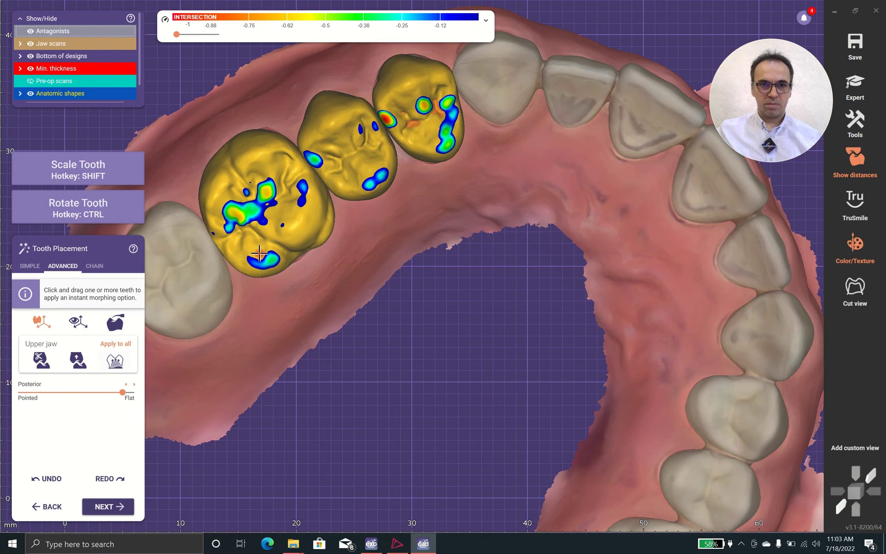
Step: Re-enable antagonist morphing and adapt the molar and second premolar, undoing the morph tried on the first premolar
{"action": "left_click", "coordinate": [79, 363]}
{"action": "left_click", "coordinate": [275, 253]}
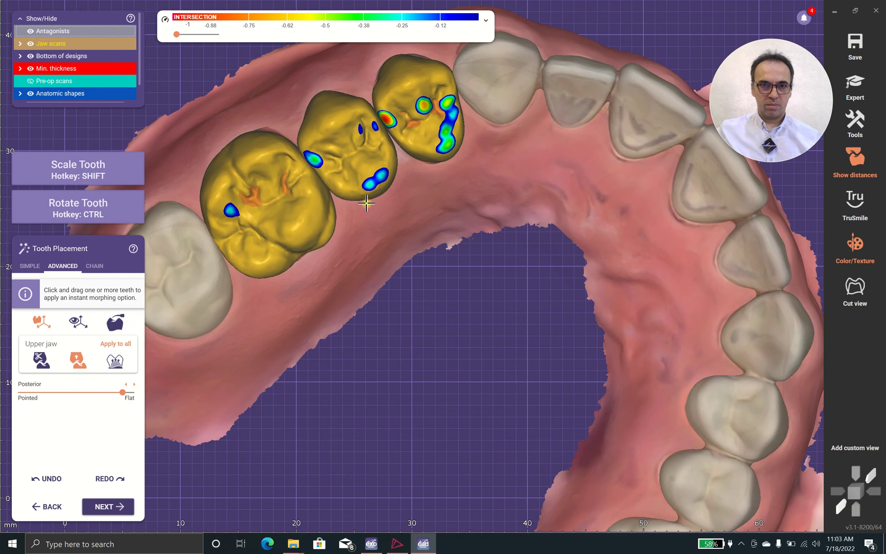
{"action": "left_click", "coordinate": [369, 195]}
{"action": "left_click", "coordinate": [428, 152]}
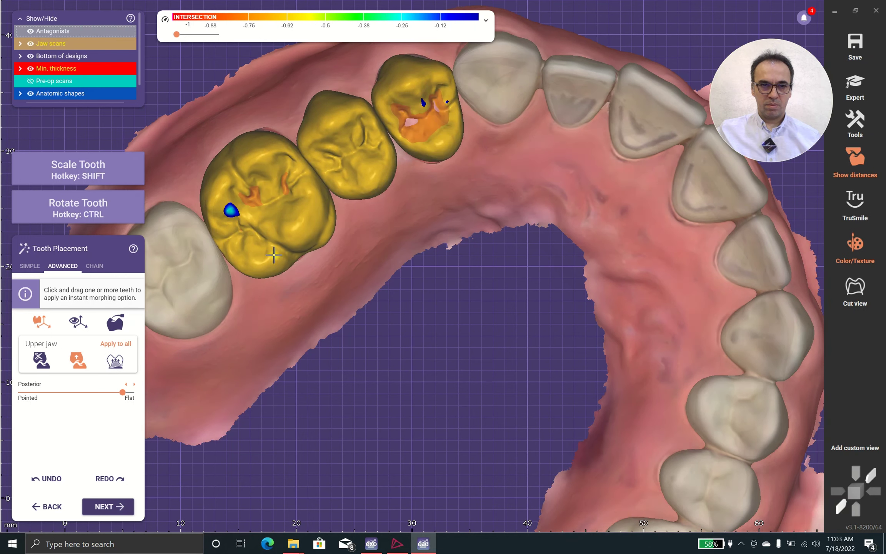
{"action": "left_click", "coordinate": [54, 477]}
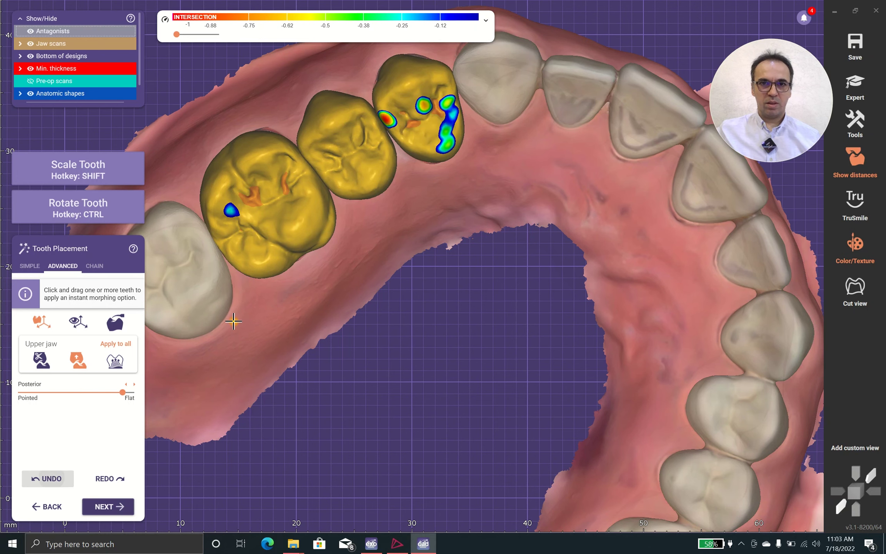
Step: Finish tooth placement, proceed to Free-Forming and choose the Adapt tools
{"action": "right_click_drag", "start_coordinate": [440, 185], "coordinate": [439, 185]}
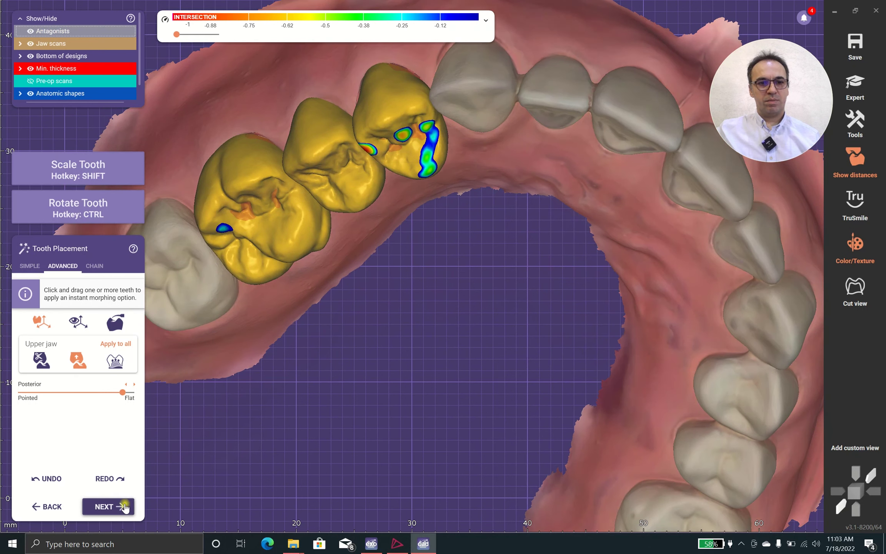
{"action": "left_click", "coordinate": [111, 504]}
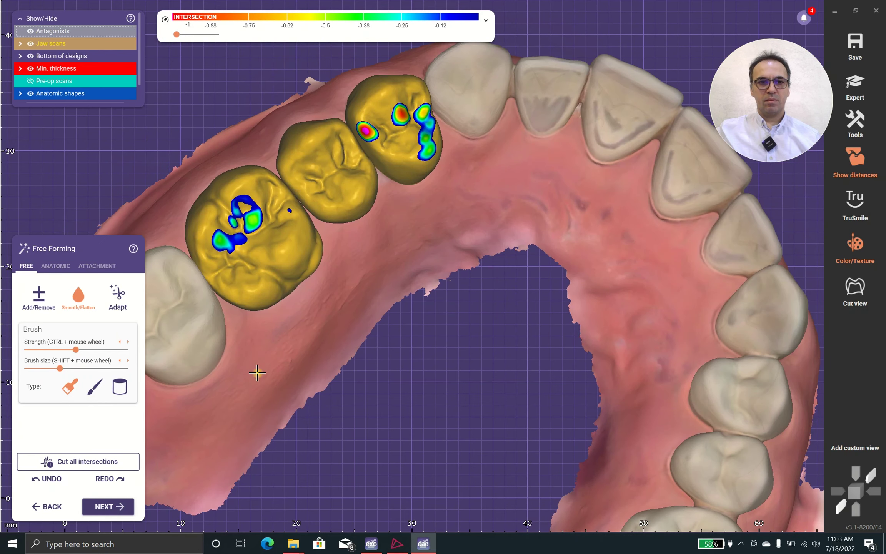
{"action": "left_click", "coordinate": [119, 293]}
Step: Examine the intersections on the posterior teeth and compare the Add/Remove brush settings with the Adapt options
{"action": "right_click_drag", "start_coordinate": [380, 274], "coordinate": [382, 275]}
{"action": "scroll", "coordinate": [441, 231], "scroll_direction": "up", "scroll_amount": 4}
{"action": "right_click_drag", "start_coordinate": [441, 232], "coordinate": [432, 263]}
{"action": "scroll", "coordinate": [441, 233], "scroll_direction": "down", "scroll_amount": 4}
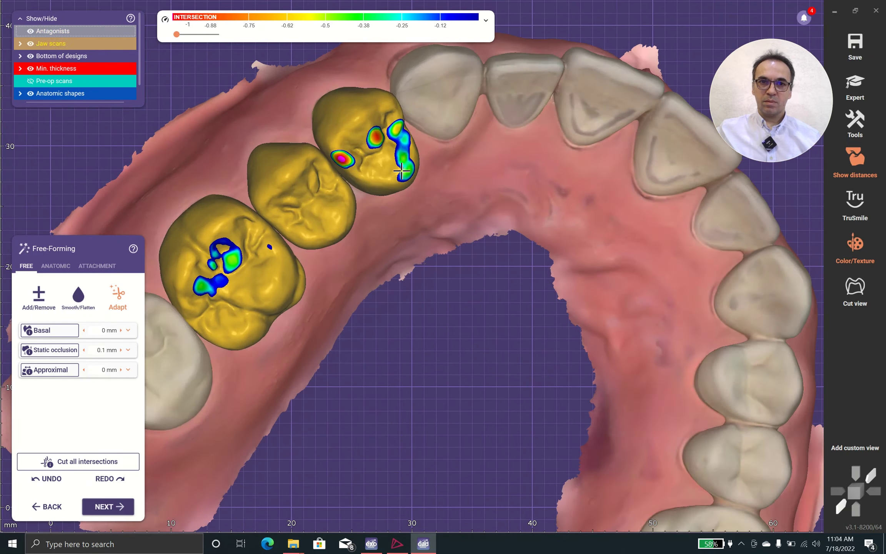
{"action": "scroll", "coordinate": [366, 289], "scroll_direction": "down", "scroll_amount": 3}
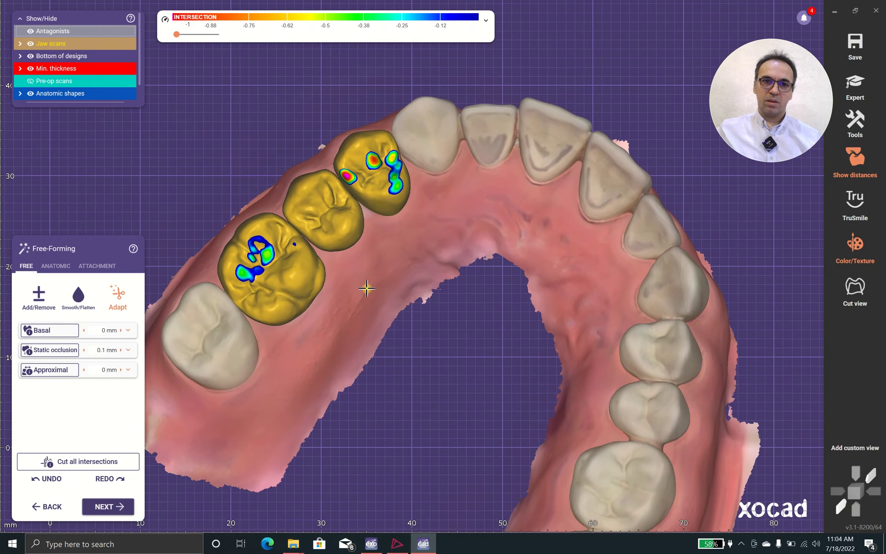
{"action": "scroll", "coordinate": [367, 288], "scroll_direction": "up", "scroll_amount": 3}
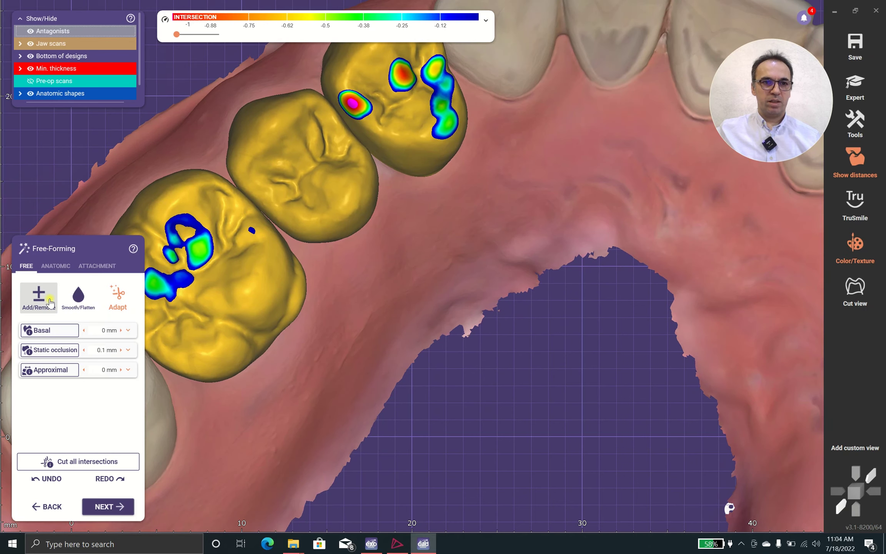
{"action": "left_click", "coordinate": [49, 302]}
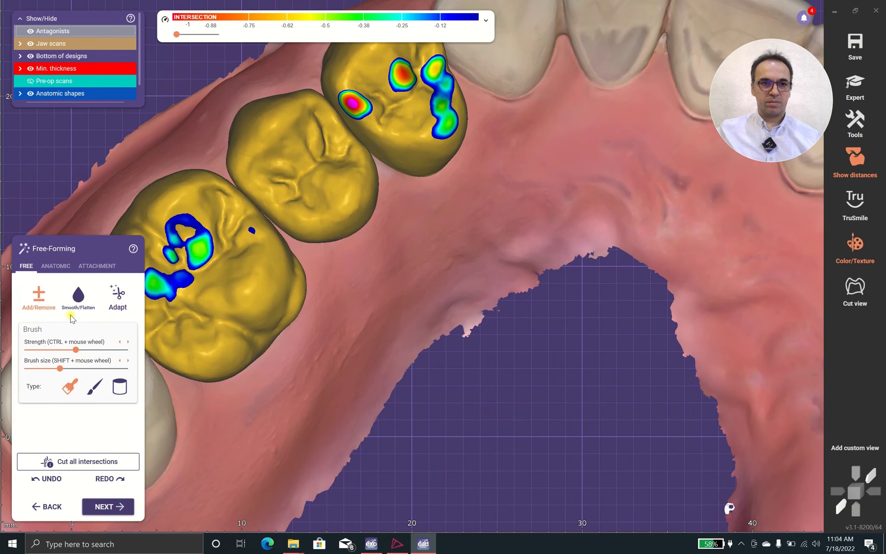
{"action": "left_click", "coordinate": [118, 297]}
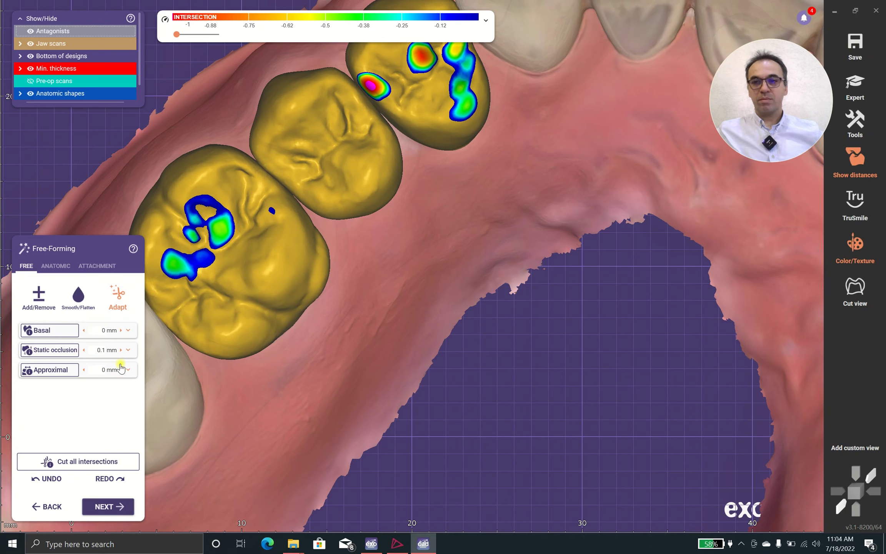
Step: Try adapting the teeth to the antagonists with Static occlusion at 0.1 mm, and undo the adaptation
{"action": "right_click_drag", "start_coordinate": [415, 297], "coordinate": [414, 297]}
{"action": "left_click", "coordinate": [52, 349]}
{"action": "right_click_drag", "start_coordinate": [465, 182], "coordinate": [273, 367]}
{"action": "left_click", "coordinate": [54, 477]}
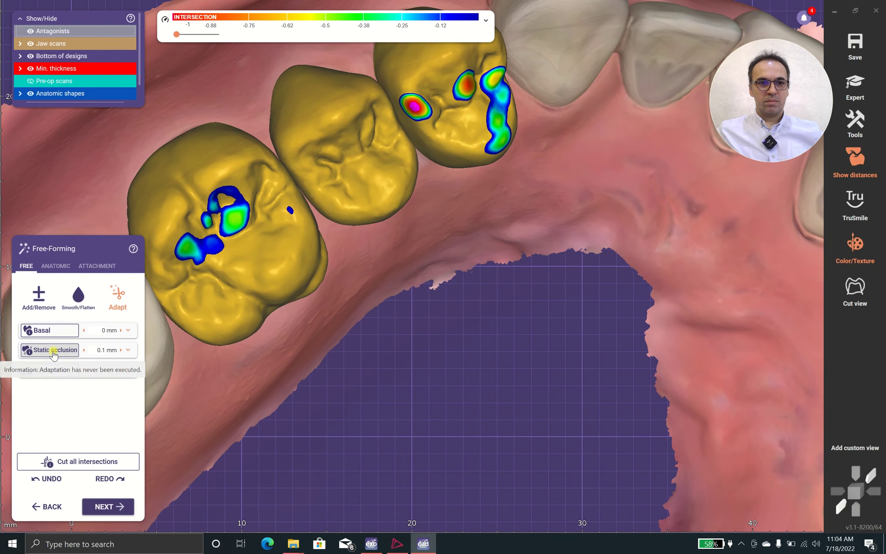
Step: Adapt the base of the second premolar pontic to the gingiva with Basal at 0 mm, undoing and reapplying it to compare
{"action": "left_click", "coordinate": [64, 330]}
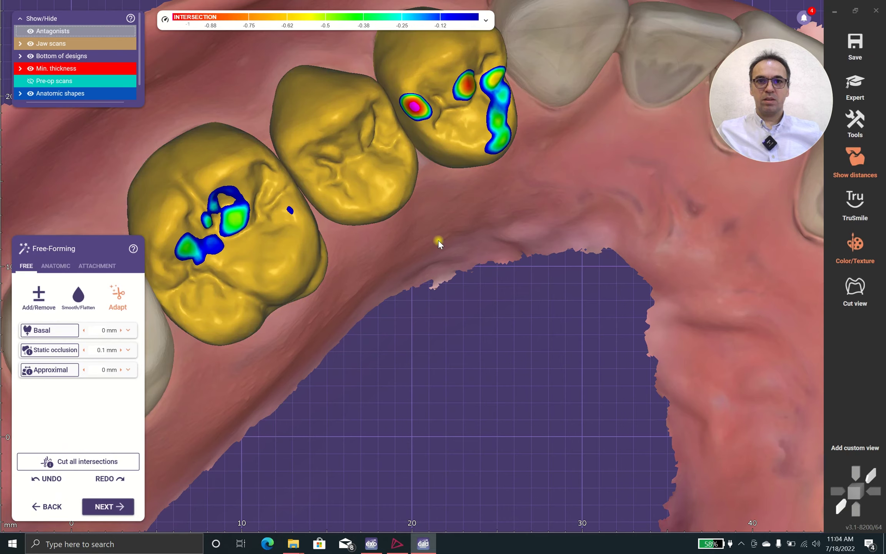
{"action": "scroll", "coordinate": [438, 246], "scroll_direction": "down", "scroll_amount": 3}
{"action": "right_click_drag", "start_coordinate": [438, 248], "coordinate": [528, 196]}
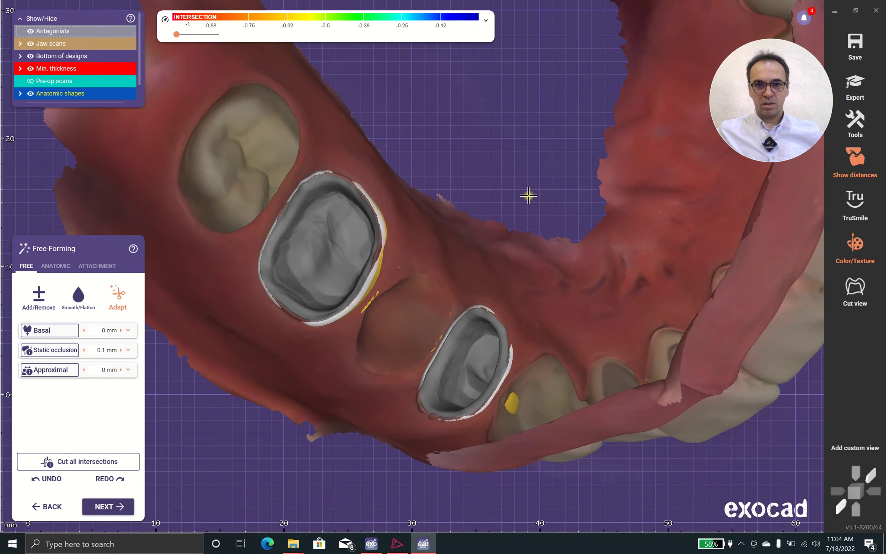
{"action": "left_click", "coordinate": [34, 482]}
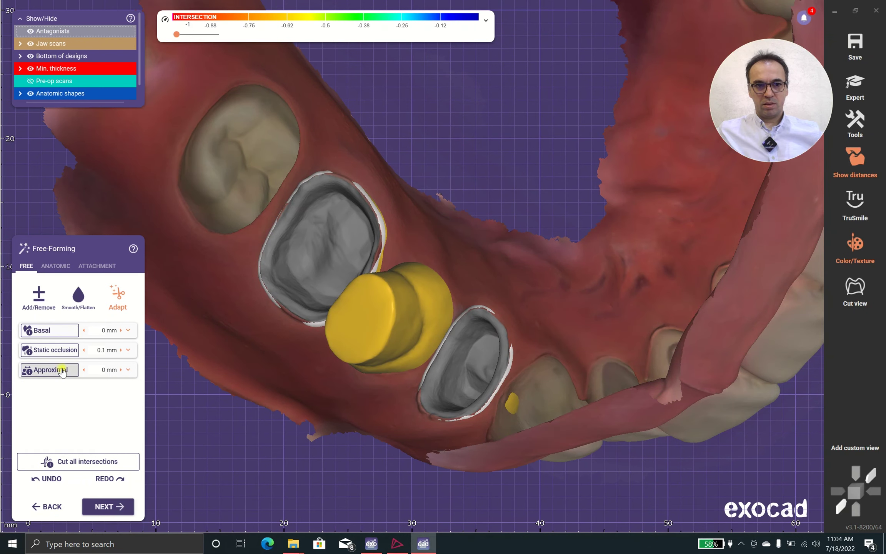
{"action": "left_click", "coordinate": [58, 331]}
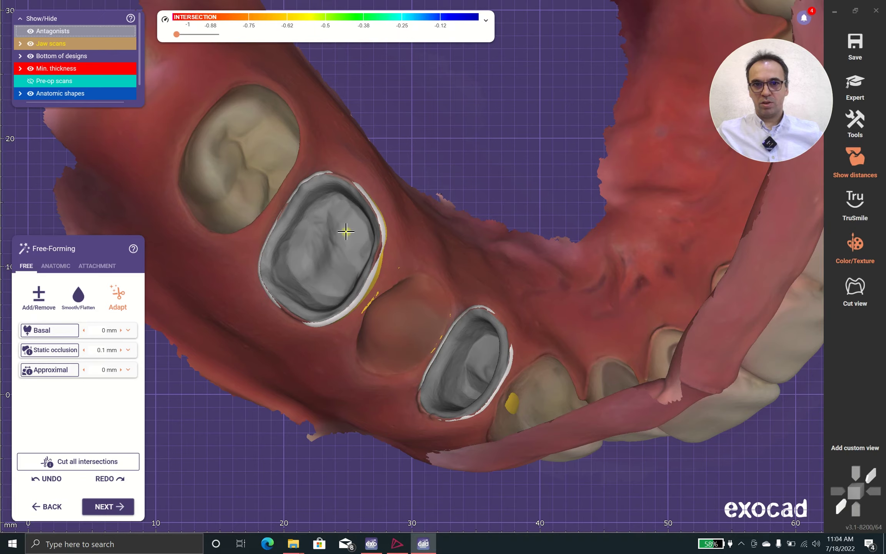
{"action": "right_click_drag", "start_coordinate": [466, 361], "coordinate": [466, 361]}
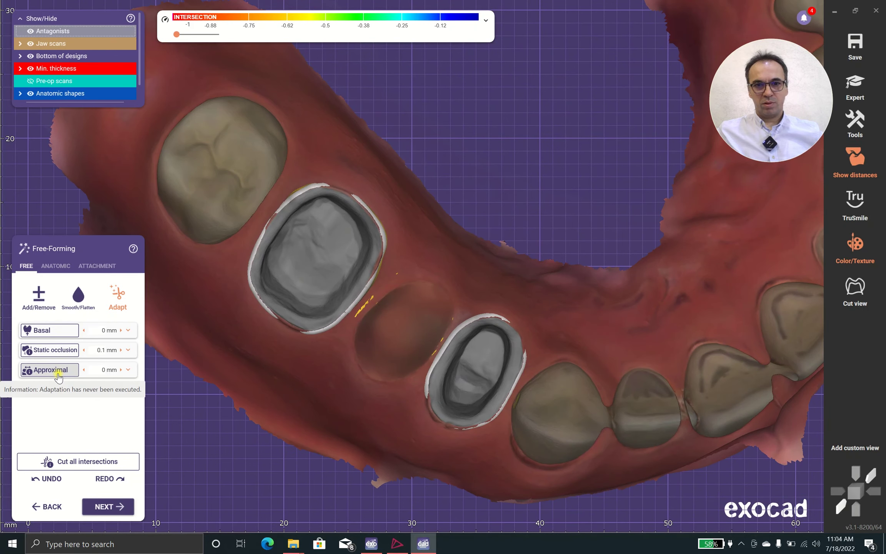
Step: Enable pulling sideways to adjacent teeth in the Approximal options with -0.1 mm intrusion before cut, and cut all intersections
{"action": "right_click_drag", "start_coordinate": [282, 362], "coordinate": [193, 384]}
{"action": "left_click", "coordinate": [128, 370]}
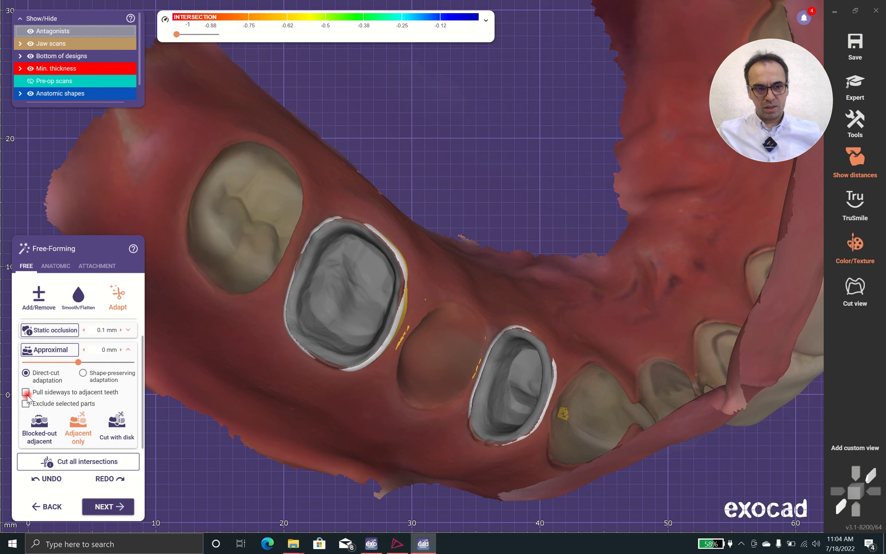
{"action": "left_click", "coordinate": [26, 393]}
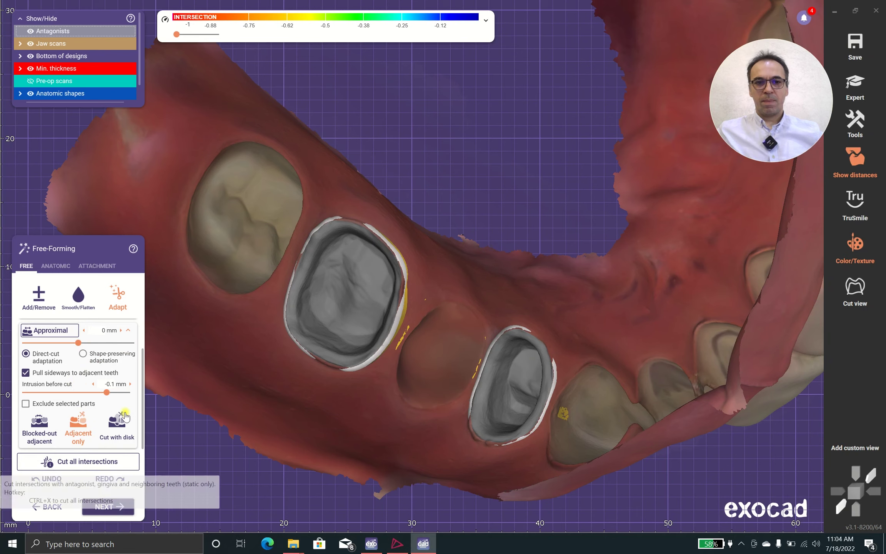
{"action": "right_click_drag", "start_coordinate": [385, 422], "coordinate": [307, 444]}
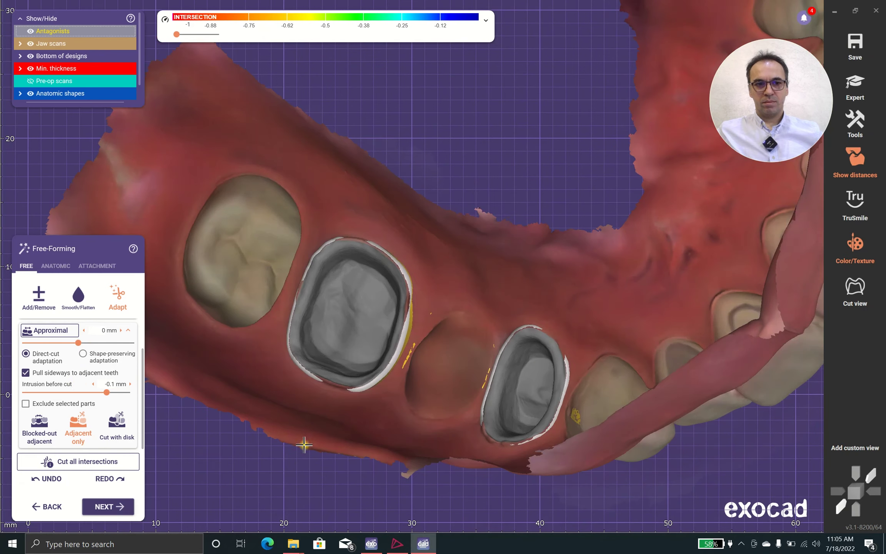
{"action": "left_click", "coordinate": [115, 462]}
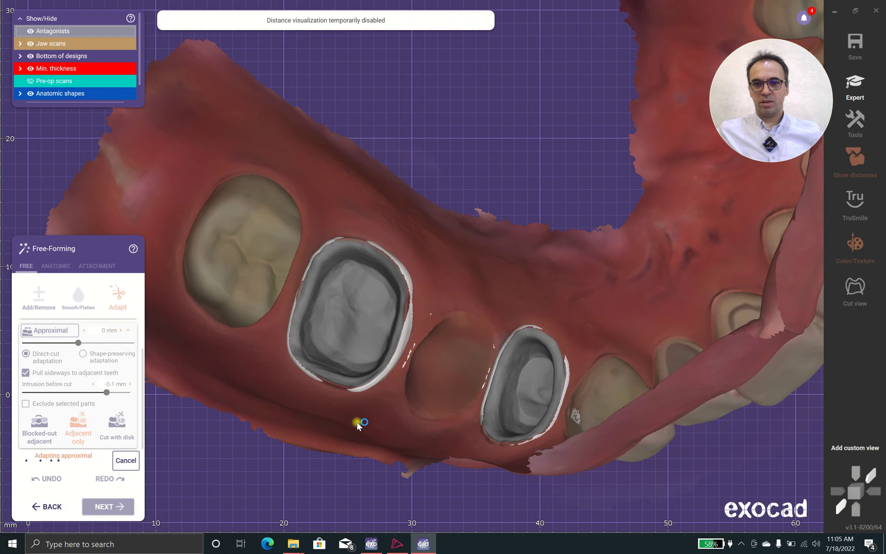
Step: Examine the approximal contacts with the neighbouring teeth from below and the remaining occlusal intersections on the restorations
{"action": "right_click_drag", "start_coordinate": [358, 425], "coordinate": [291, 435]}
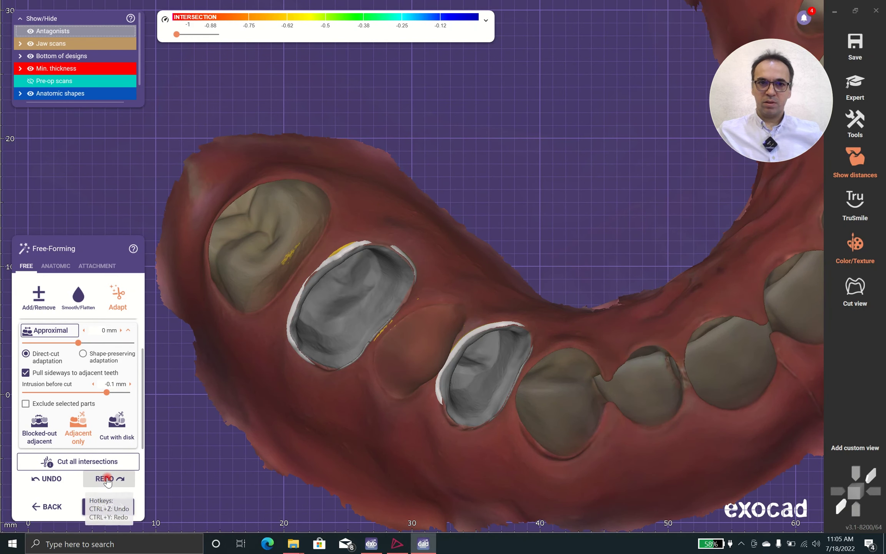
{"action": "scroll", "coordinate": [280, 232], "scroll_direction": "up", "scroll_amount": 3}
{"action": "scroll", "coordinate": [280, 232], "scroll_direction": "up", "scroll_amount": 3}
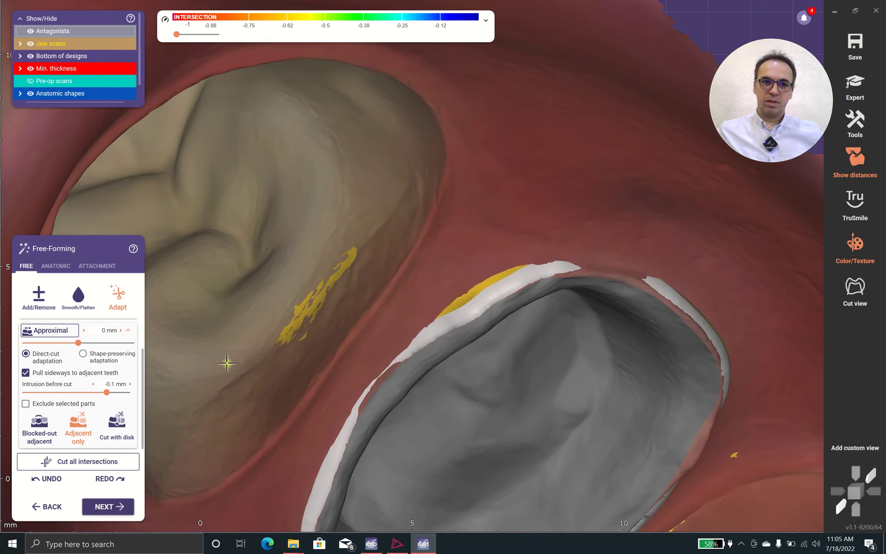
{"action": "left_click", "coordinate": [61, 475]}
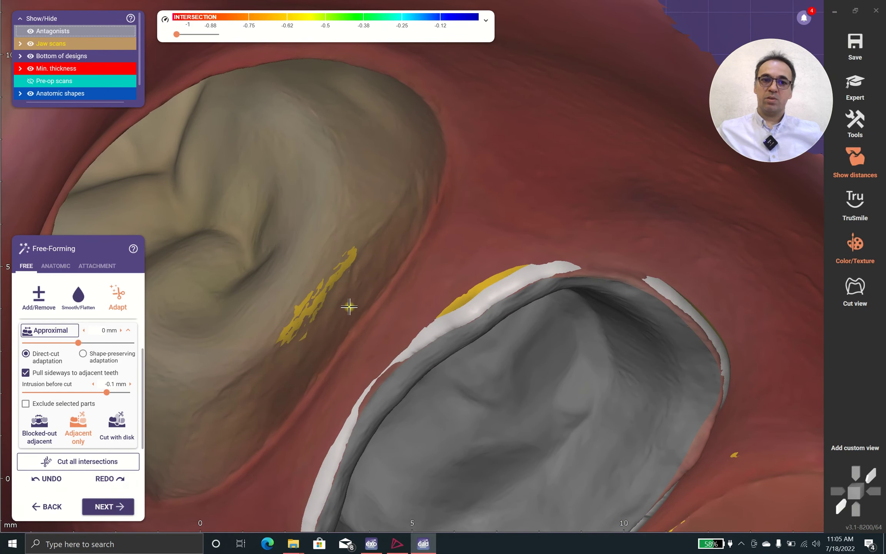
{"action": "scroll", "coordinate": [349, 307], "scroll_direction": "down", "scroll_amount": 5}
{"action": "scroll", "coordinate": [430, 387], "scroll_direction": "up", "scroll_amount": 3}
{"action": "right_click_drag", "start_coordinate": [429, 388], "coordinate": [394, 368]}
{"action": "scroll", "coordinate": [443, 353], "scroll_direction": "down", "scroll_amount": 4}
{"action": "scroll", "coordinate": [392, 372], "scroll_direction": "up", "scroll_amount": 4}
{"action": "right_click_drag", "start_coordinate": [607, 319], "coordinate": [614, 380]}
{"action": "scroll", "coordinate": [614, 383], "scroll_direction": "down", "scroll_amount": 4}
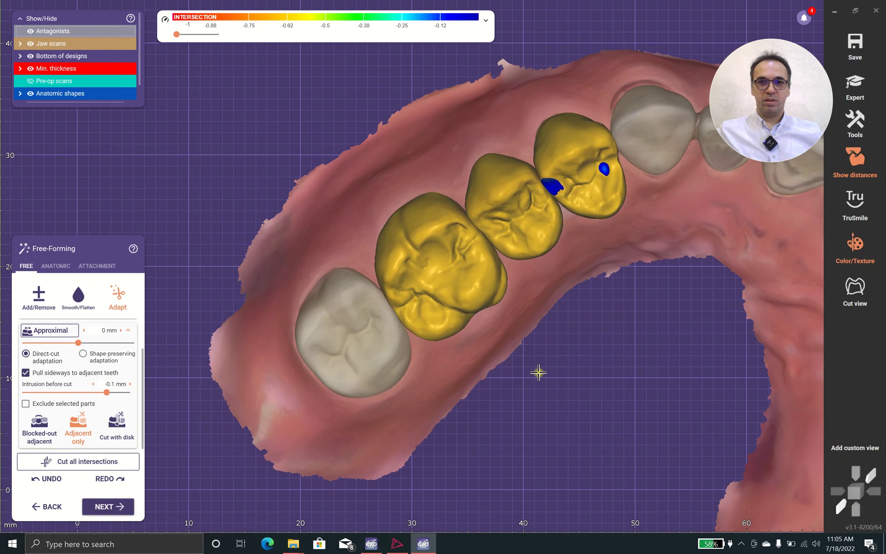
{"action": "right_click_drag", "start_coordinate": [567, 305], "coordinate": [564, 303]}
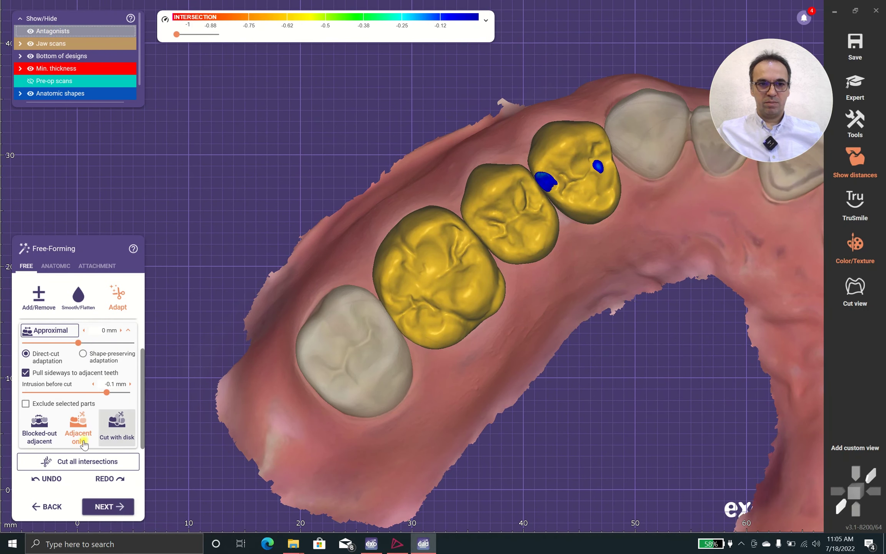
Step: Undo and rerun the cut of all intersections, and check the first premolar's contact in the Cut view
{"action": "left_click", "coordinate": [49, 480]}
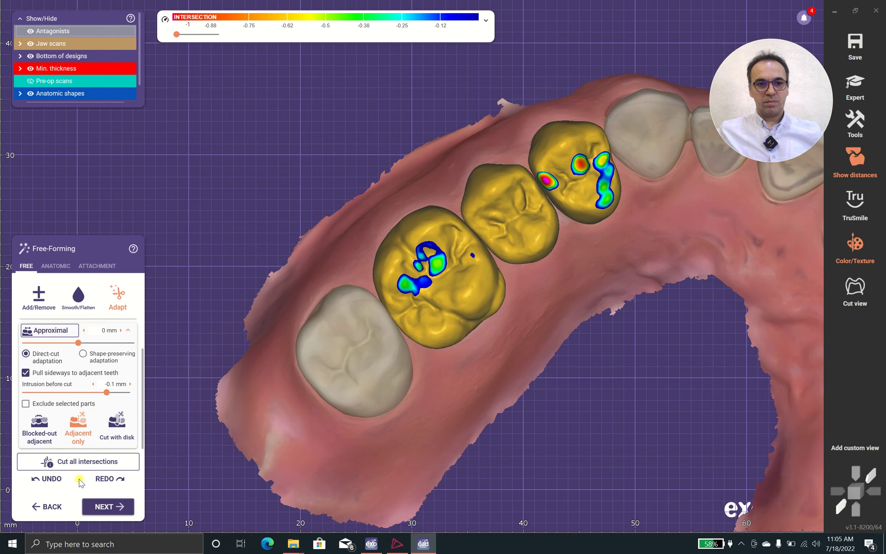
{"action": "left_click", "coordinate": [65, 461]}
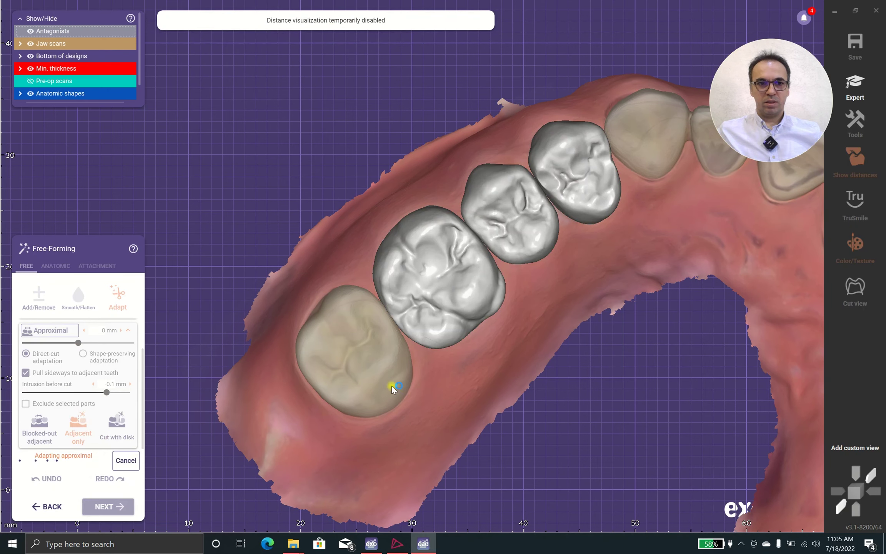
{"action": "right_click_drag", "start_coordinate": [572, 189], "coordinate": [572, 194]}
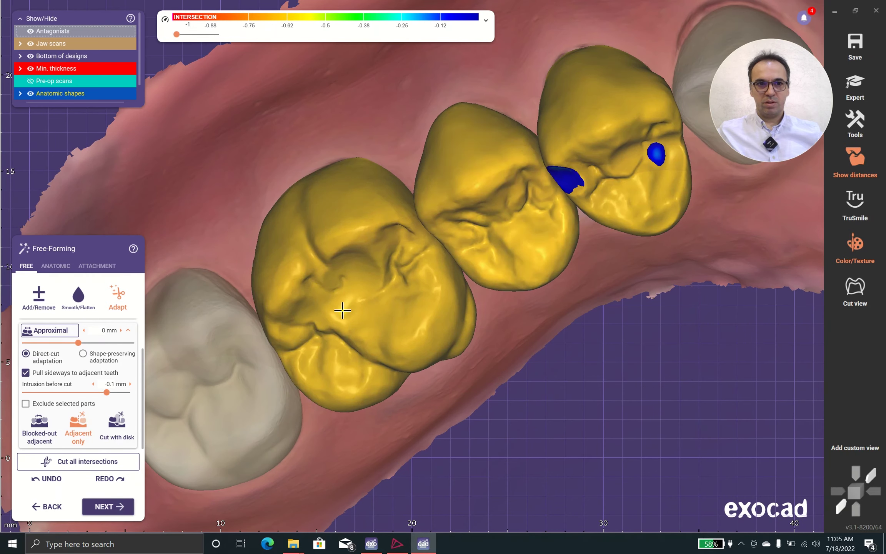
{"action": "right_click_drag", "start_coordinate": [422, 385], "coordinate": [462, 346]}
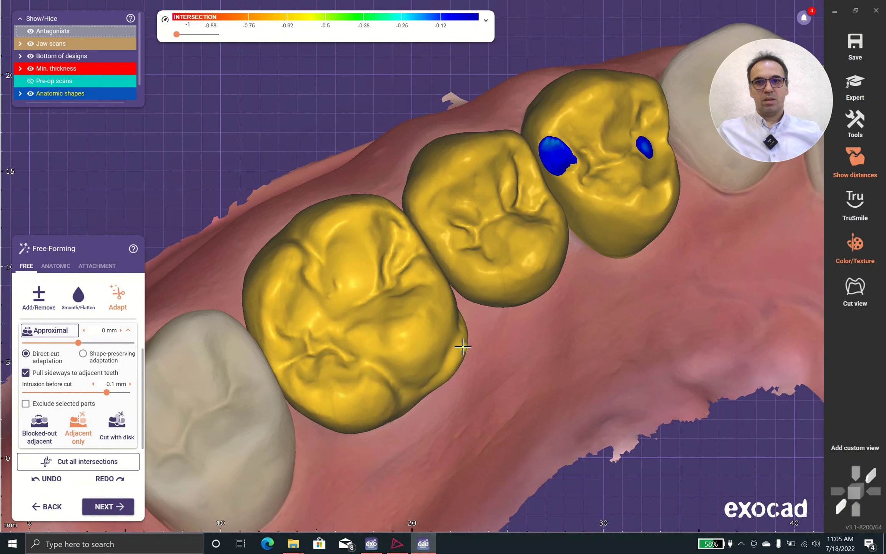
{"action": "left_click", "coordinate": [852, 291]}
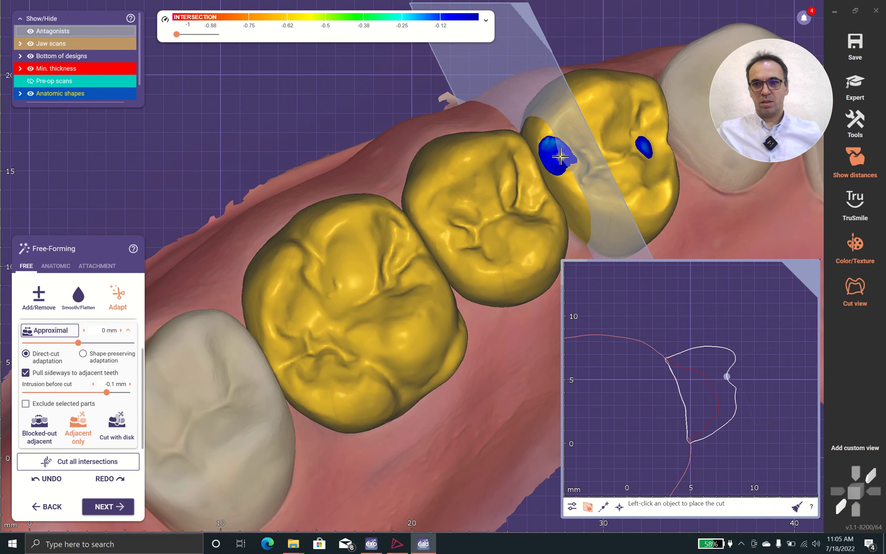
{"action": "left_click", "coordinate": [860, 292]}
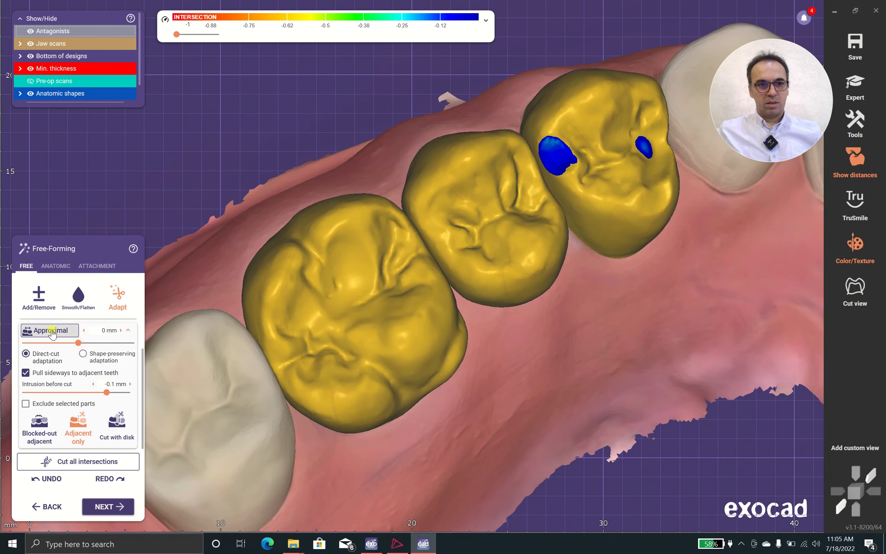
Step: Adapt the teeth to the antagonists again using Static occlusion at 0.1 mm with Direct-cut adaptation
{"action": "left_click", "coordinate": [129, 330]}
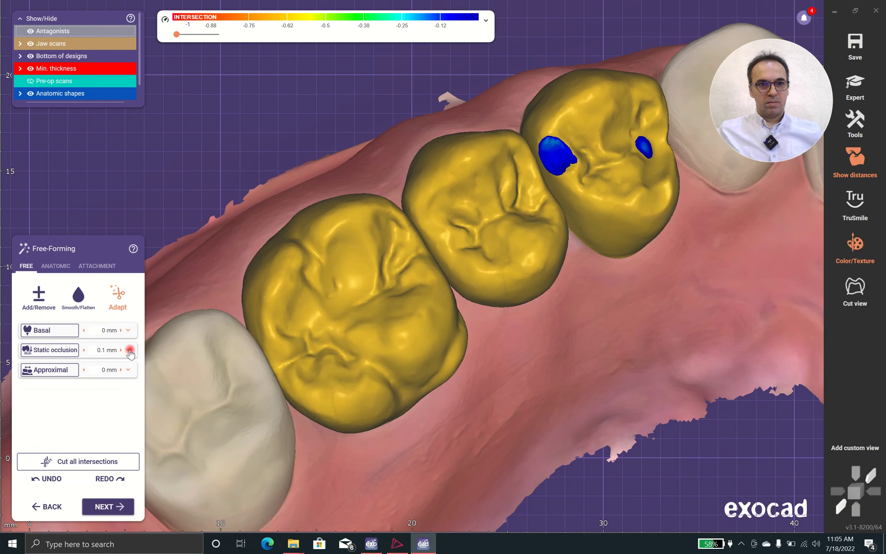
{"action": "left_click", "coordinate": [129, 350]}
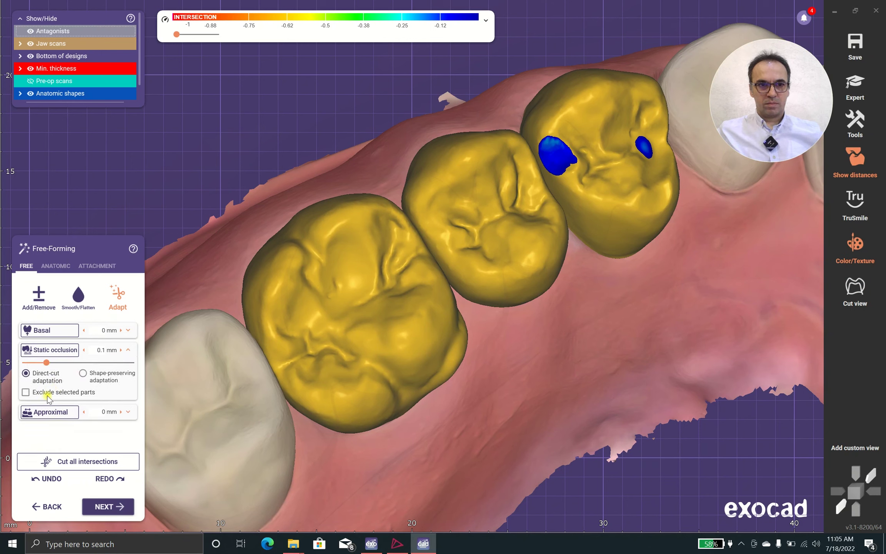
{"action": "left_click", "coordinate": [50, 353]}
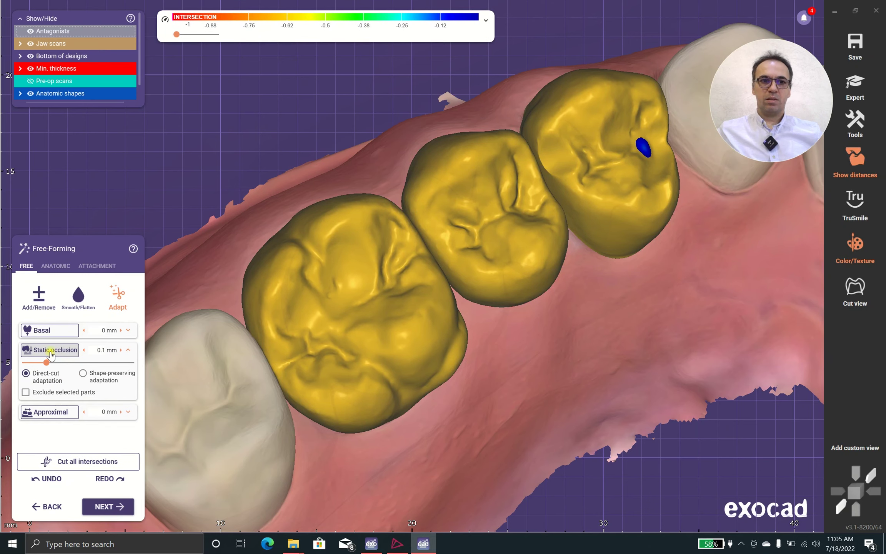
Step: Inspect the remaining contact spot on the first premolar in cross-section with the Cut view
{"action": "right_click_drag", "start_coordinate": [470, 325], "coordinate": [435, 469]}
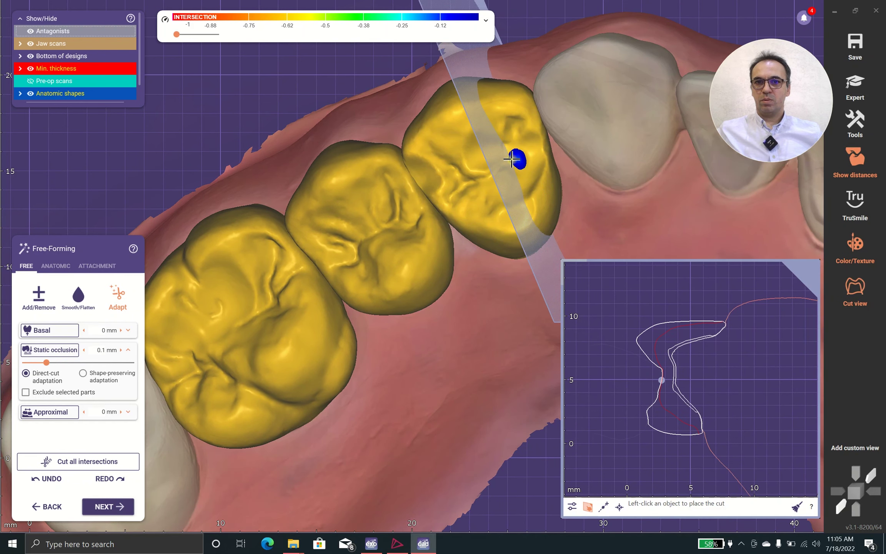
{"action": "left_click", "coordinate": [517, 158]}
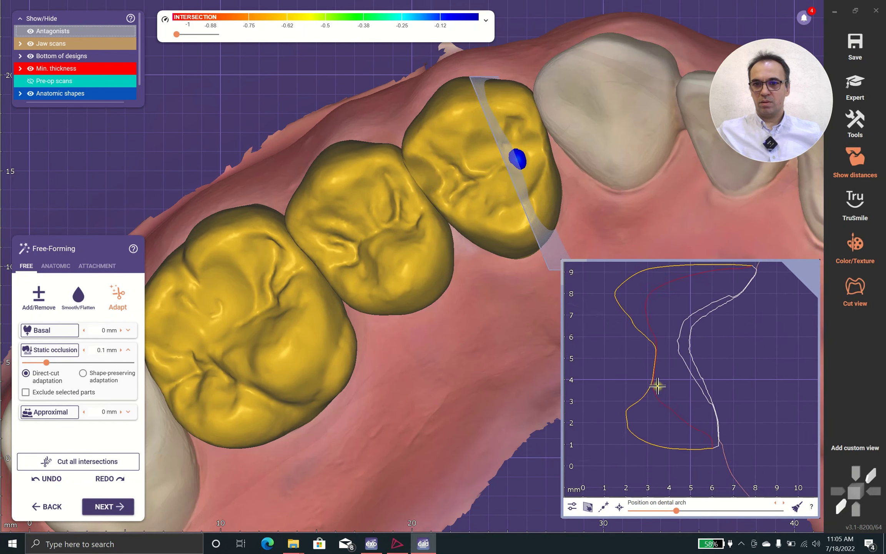
{"action": "left_click_drag", "start_coordinate": [525, 190], "coordinate": [502, 174]}
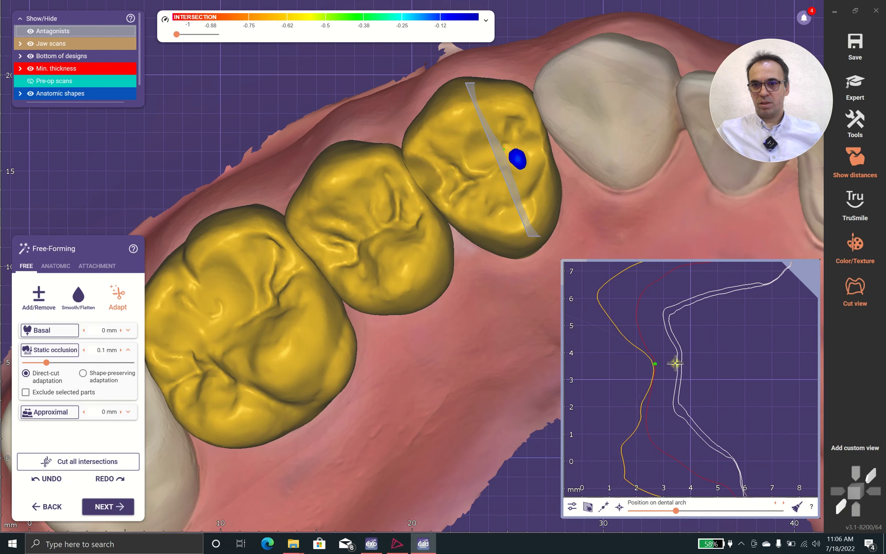
{"action": "left_click", "coordinate": [855, 293]}
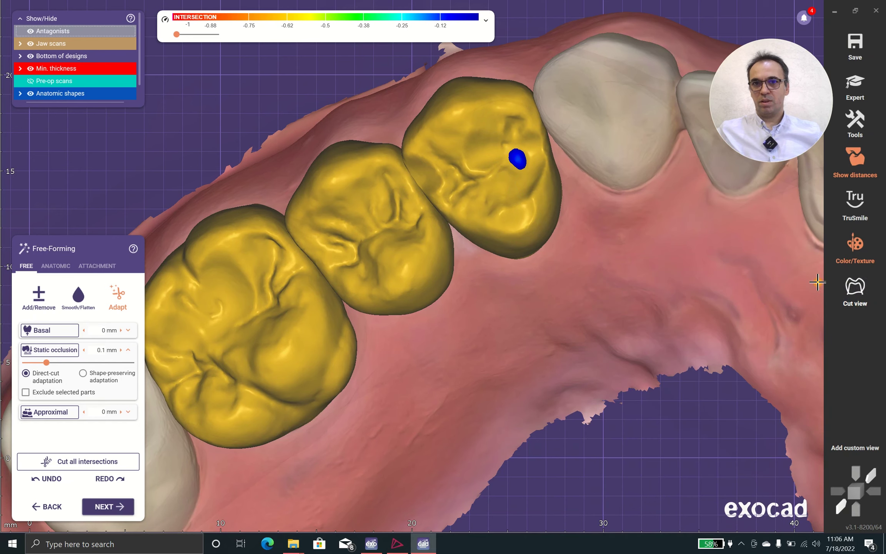
{"action": "right_click_drag", "start_coordinate": [432, 162], "coordinate": [469, 180]}
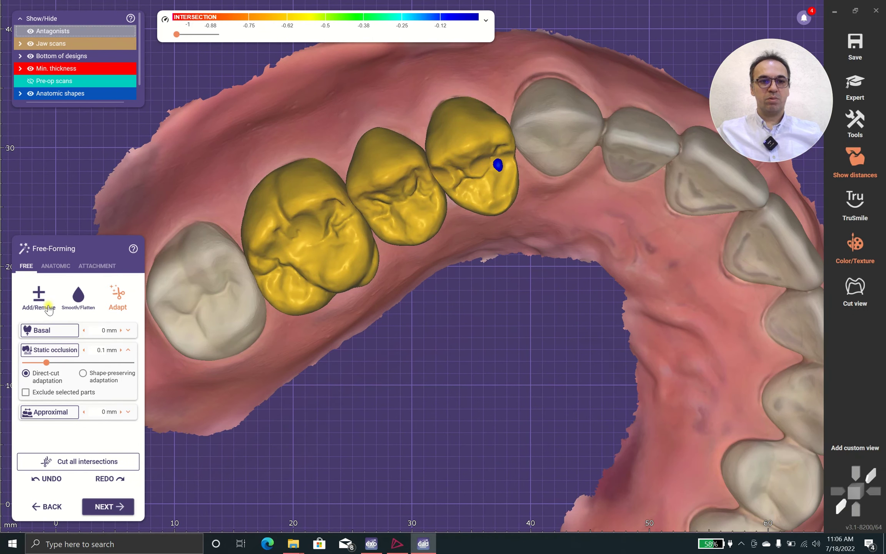
Step: Choose the Smooth/Flatten brush and preview its area of effect on the premolars
{"action": "left_click", "coordinate": [70, 307]}
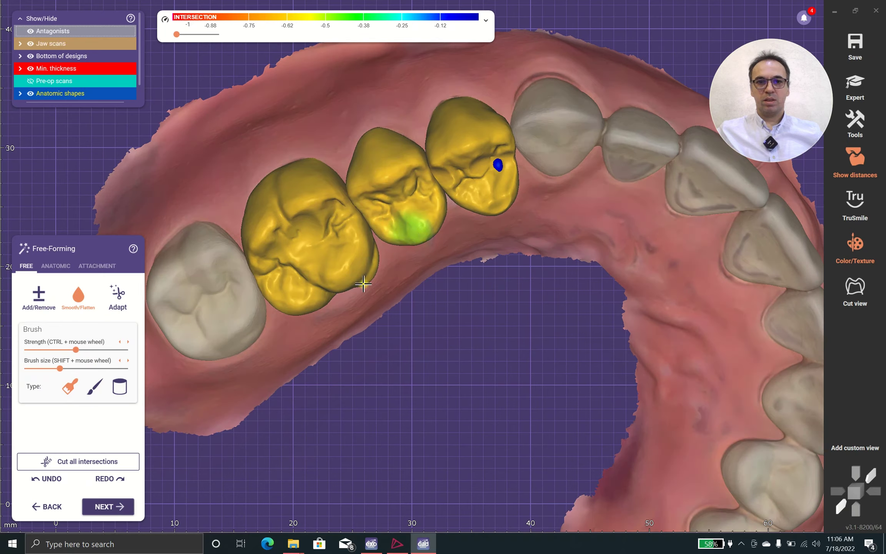
{"action": "scroll", "coordinate": [503, 175], "scroll_direction": "up", "scroll_amount": 3}
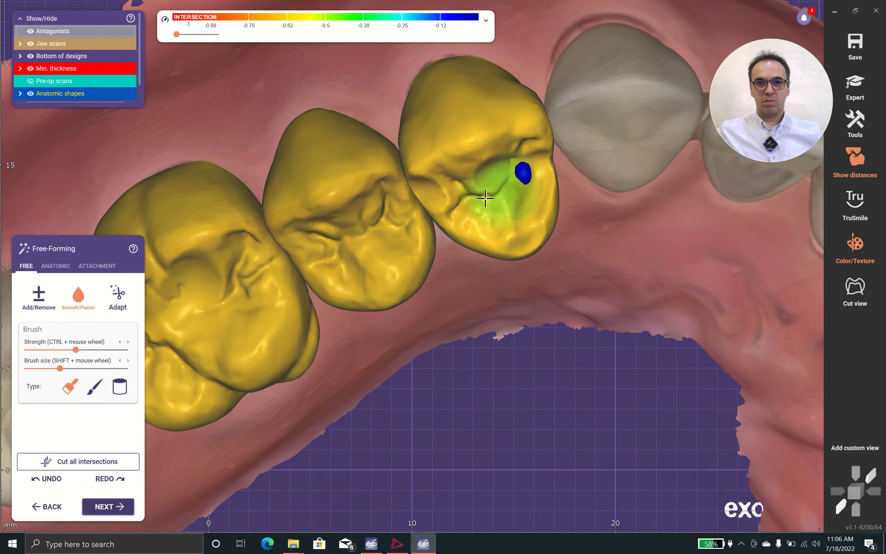
{"action": "scroll", "coordinate": [346, 277], "scroll_direction": "down", "scroll_amount": 3}
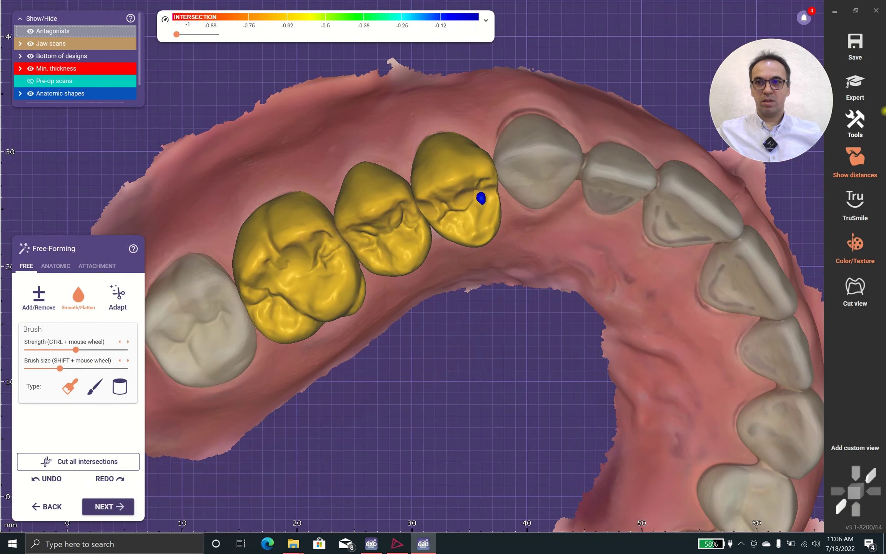
Step: Switch to Expert mode, cancelling the first attempt and choosing to ignore the minimum-thickness interferences on the second
{"action": "left_click", "coordinate": [857, 91]}
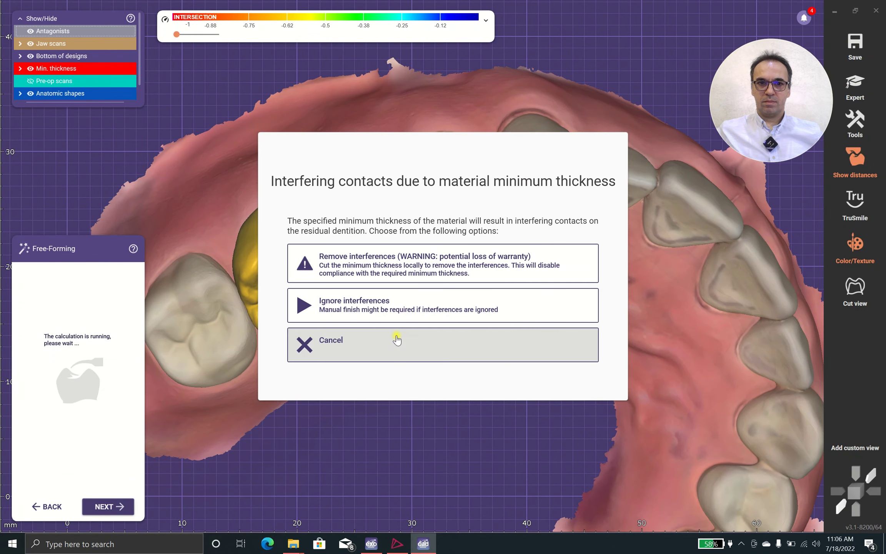
{"action": "left_click", "coordinate": [380, 357]}
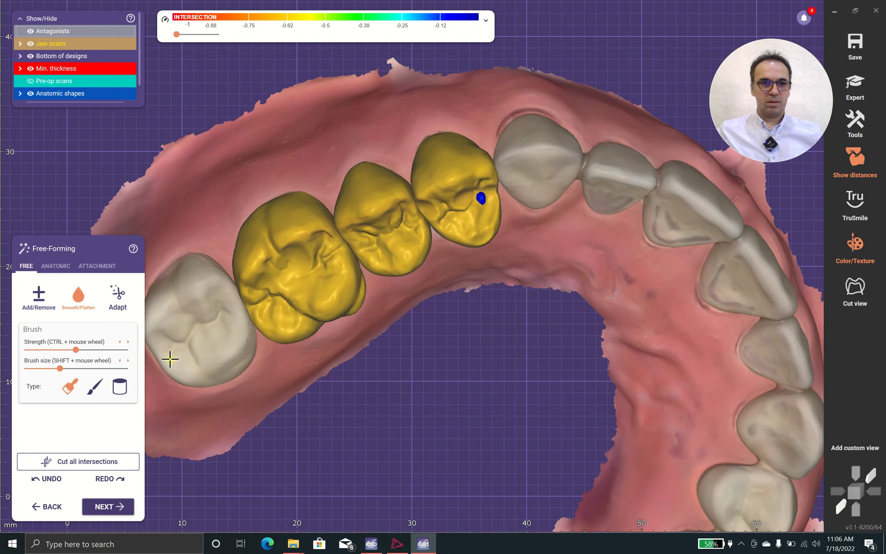
{"action": "right_click_drag", "start_coordinate": [360, 337], "coordinate": [361, 336]}
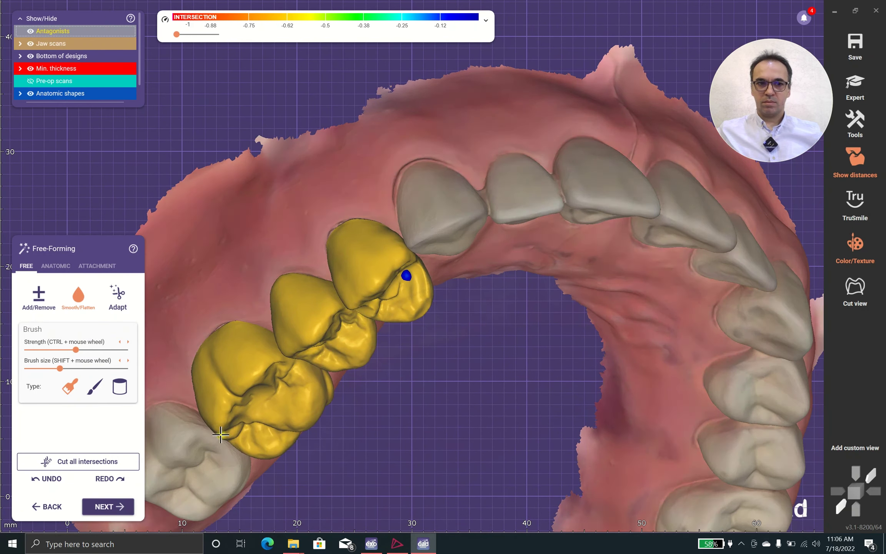
{"action": "left_click", "coordinate": [856, 122]}
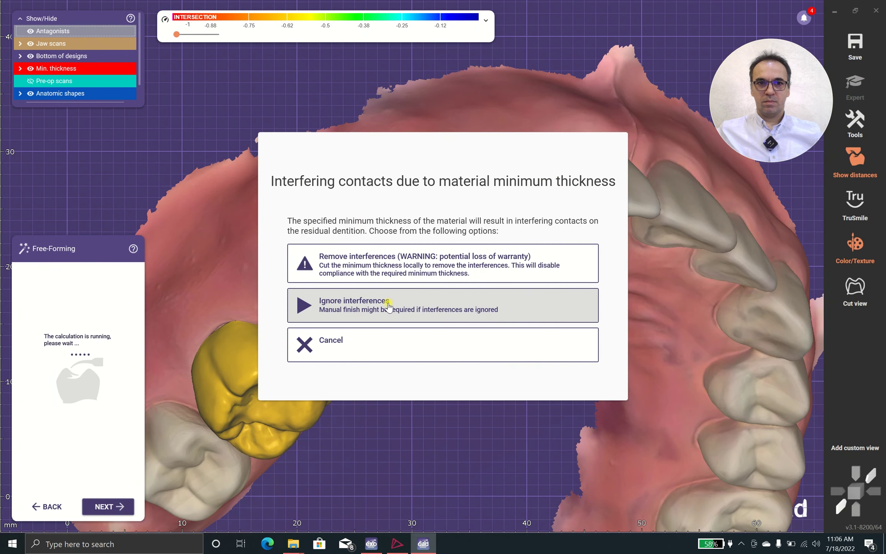
{"action": "left_click", "coordinate": [388, 305]}
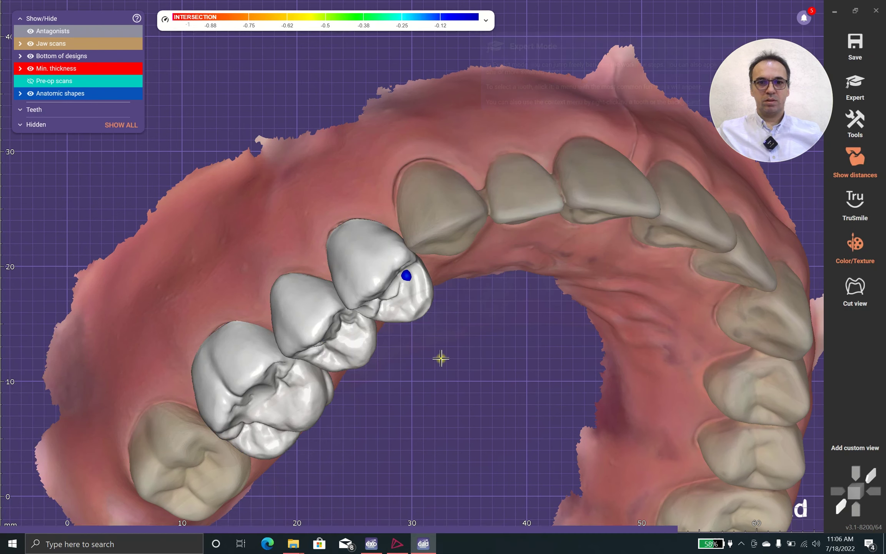